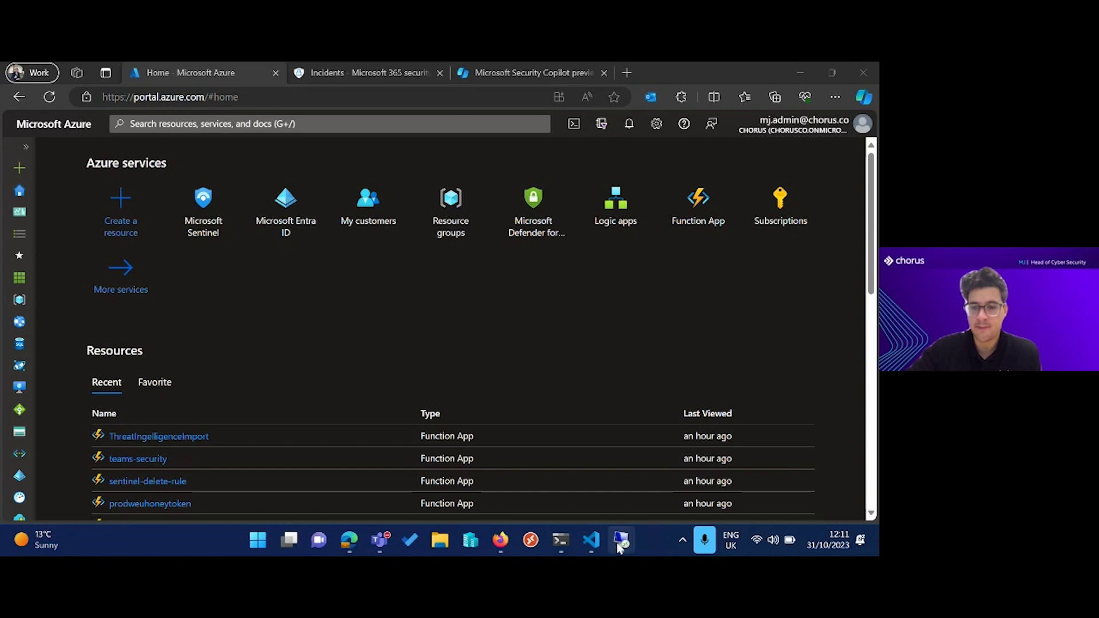
Bring the London remote session (20.68.147.19) forward from its taskbar preview thumbnail.
mouse_move(621, 543)
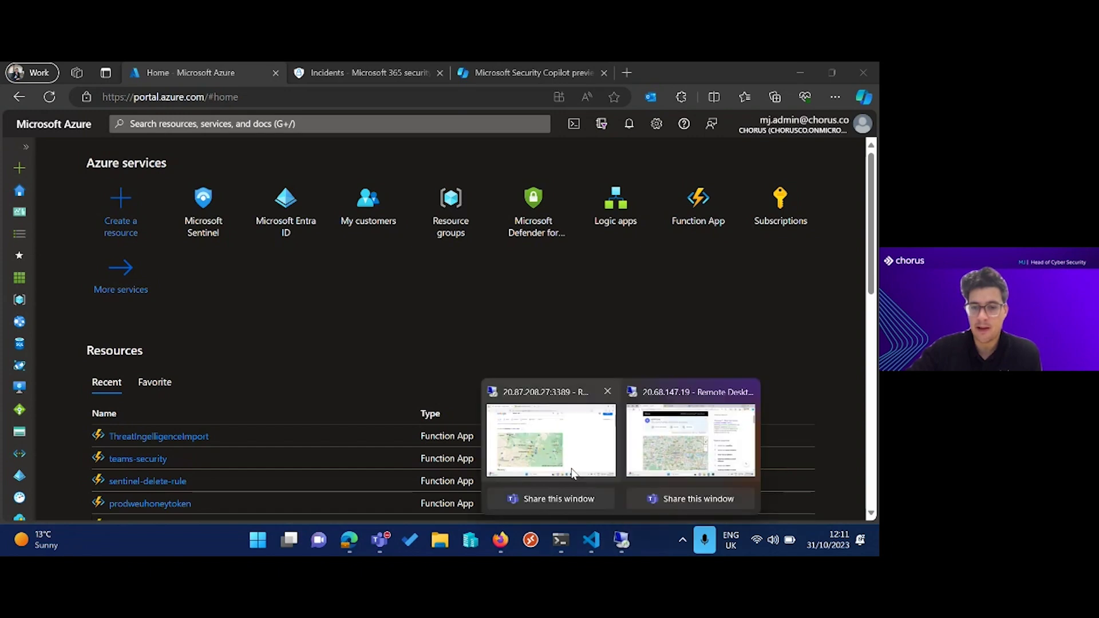
left_click(636, 461)
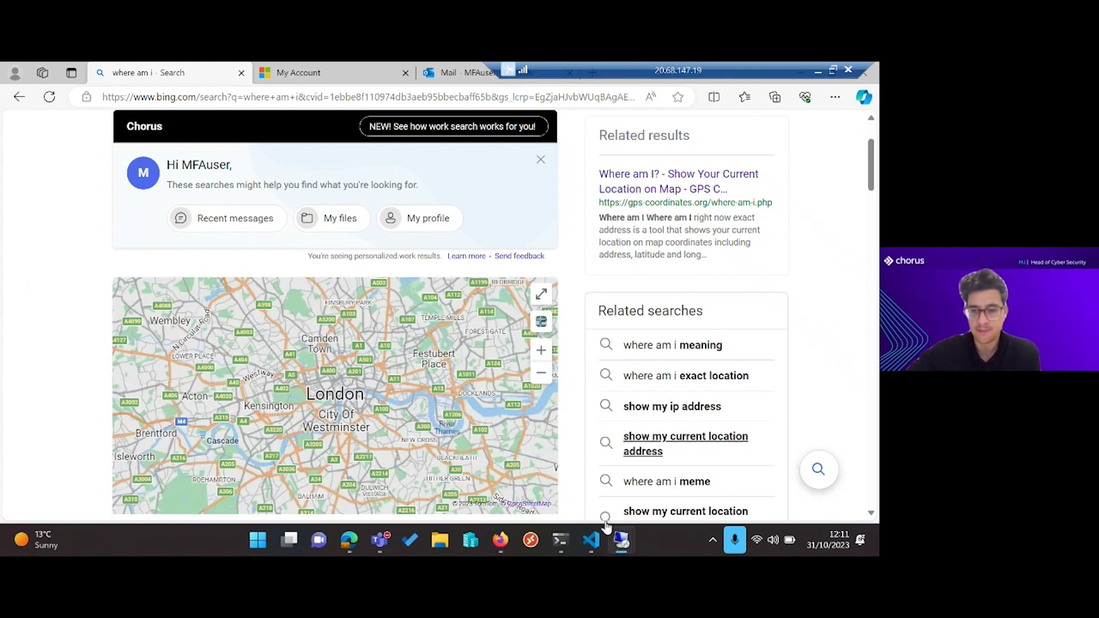
Show the Johannesburg session (20.87.208.27) and its Google map, then minimize it.
mouse_move(621, 541)
left_click(599, 453)
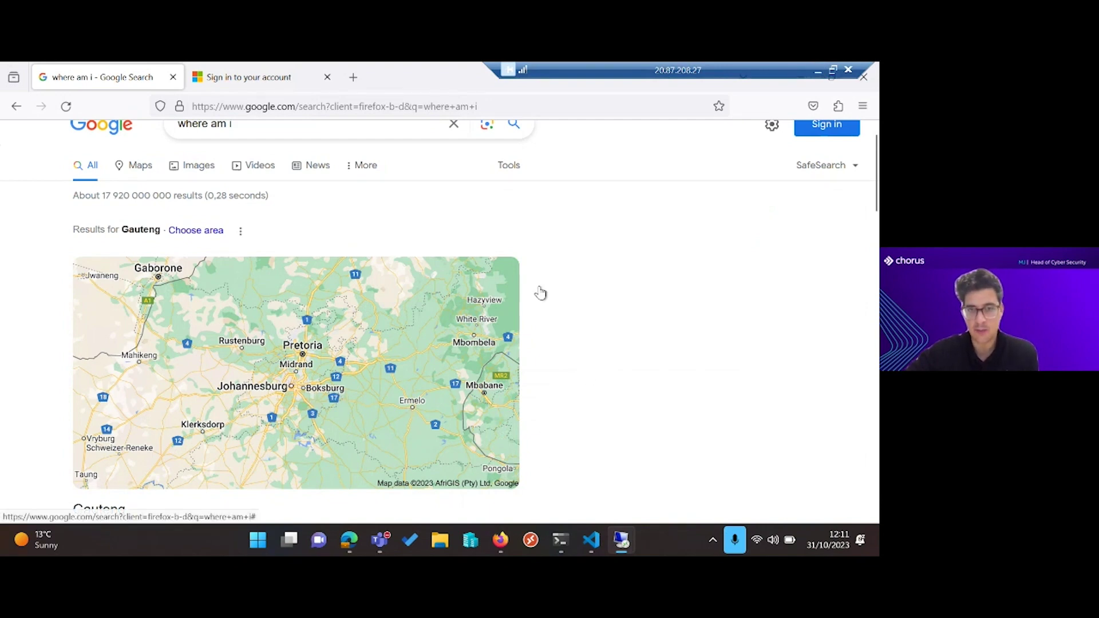
left_click(813, 76)
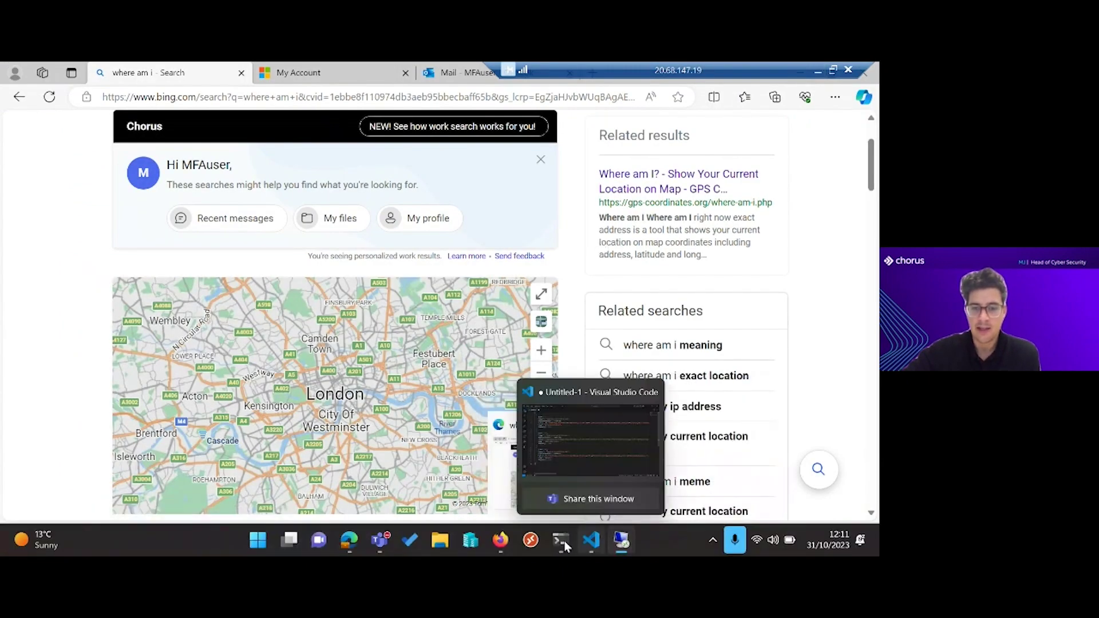
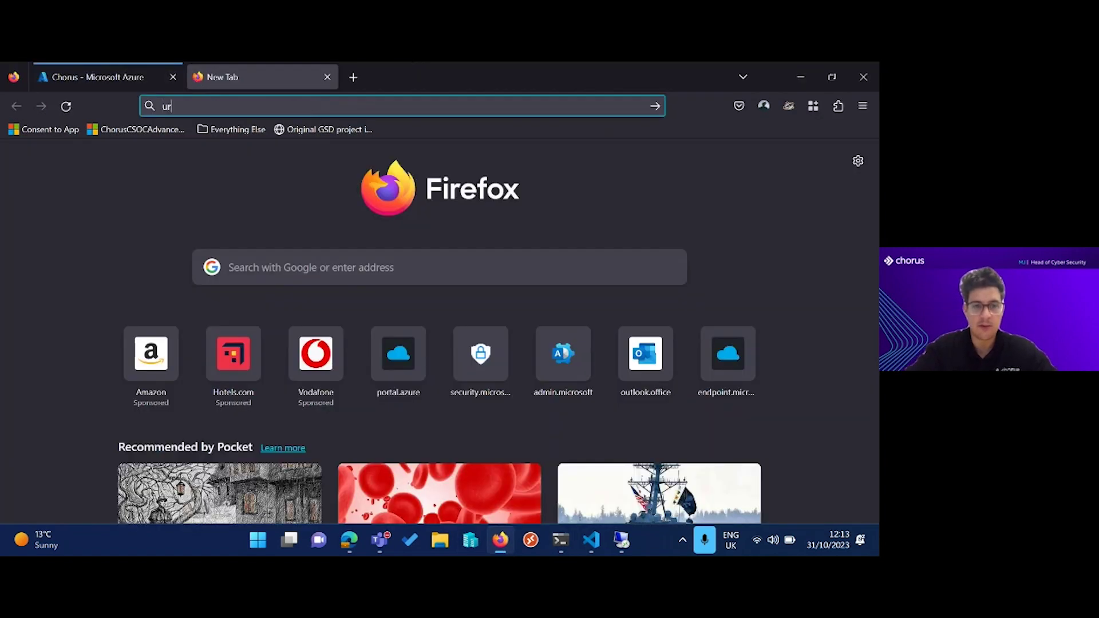
Run the Google search for "url shortner" from the new tab's address bar.
key("Return")
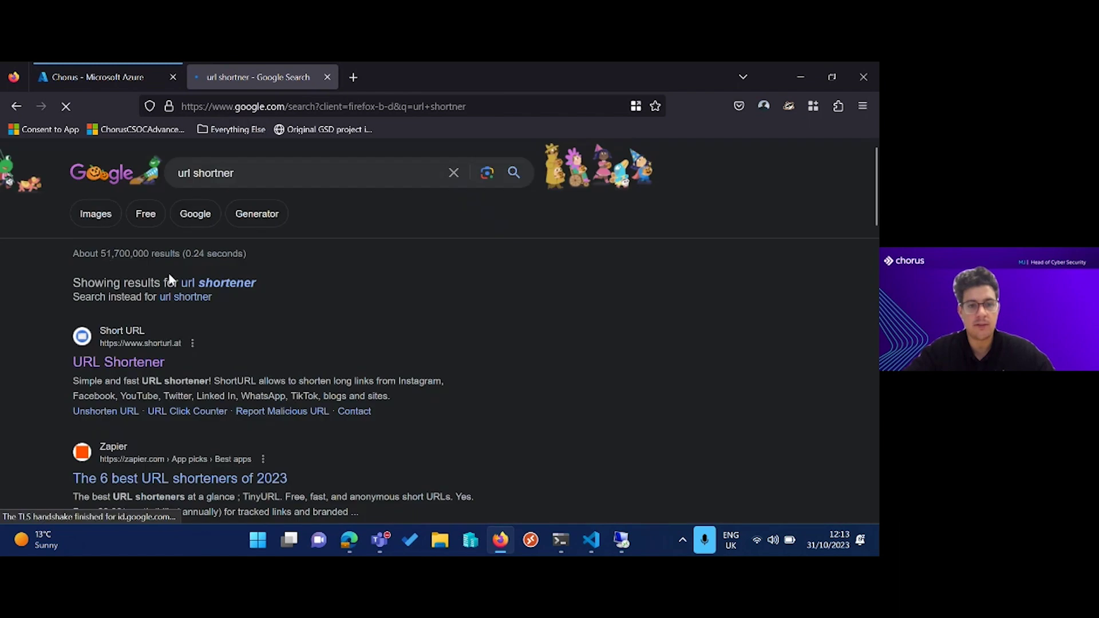
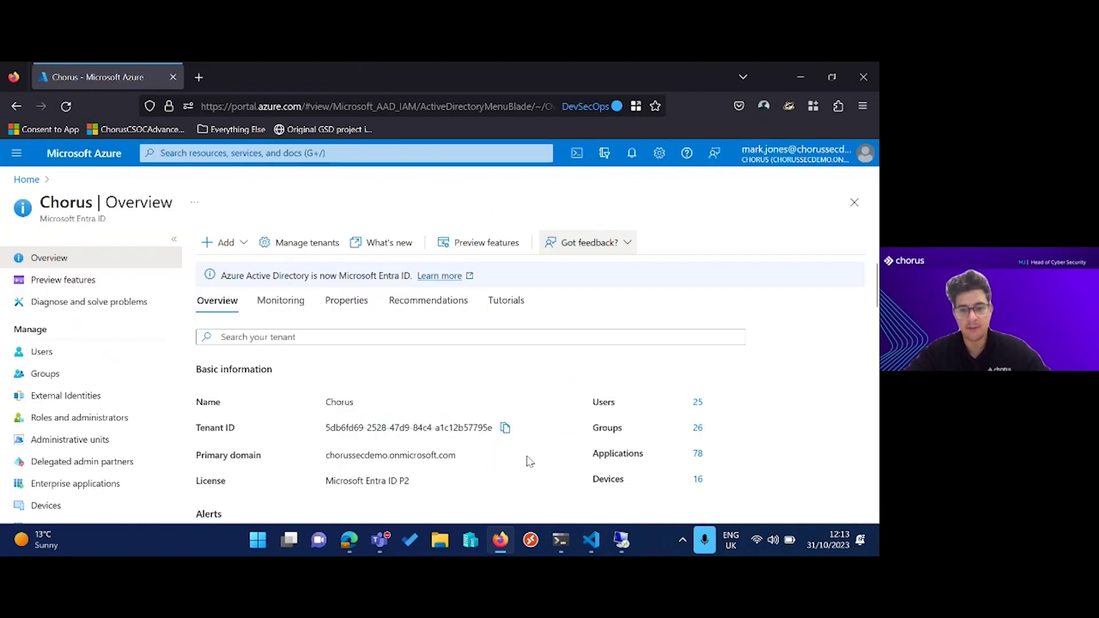
Show previews of the two open remote desktop sessions from the taskbar.
left_click(629, 535)
In the 20.68.147.19 session, open the test user's Outlook inbox showing the SharePoint shared-folder email.
left_click(676, 440)
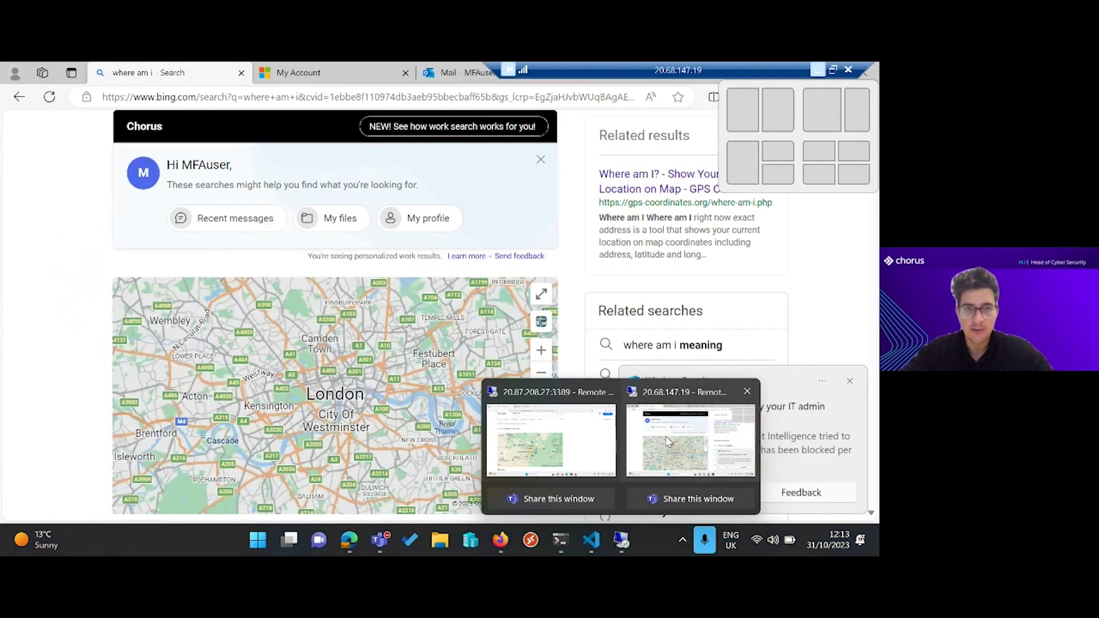
left_click(312, 73)
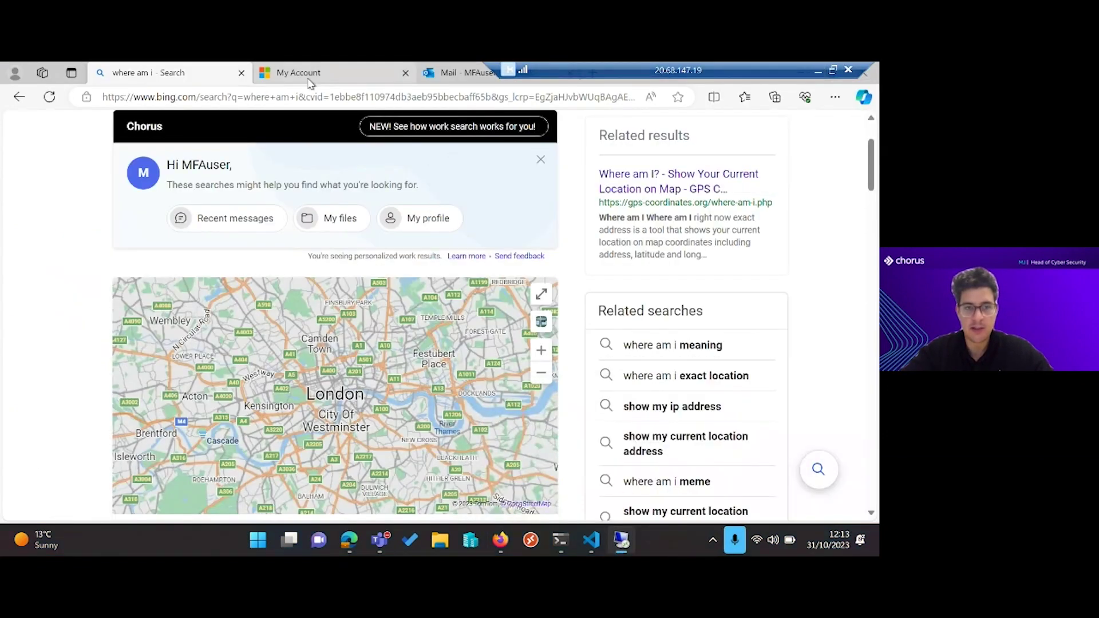
left_click(422, 271)
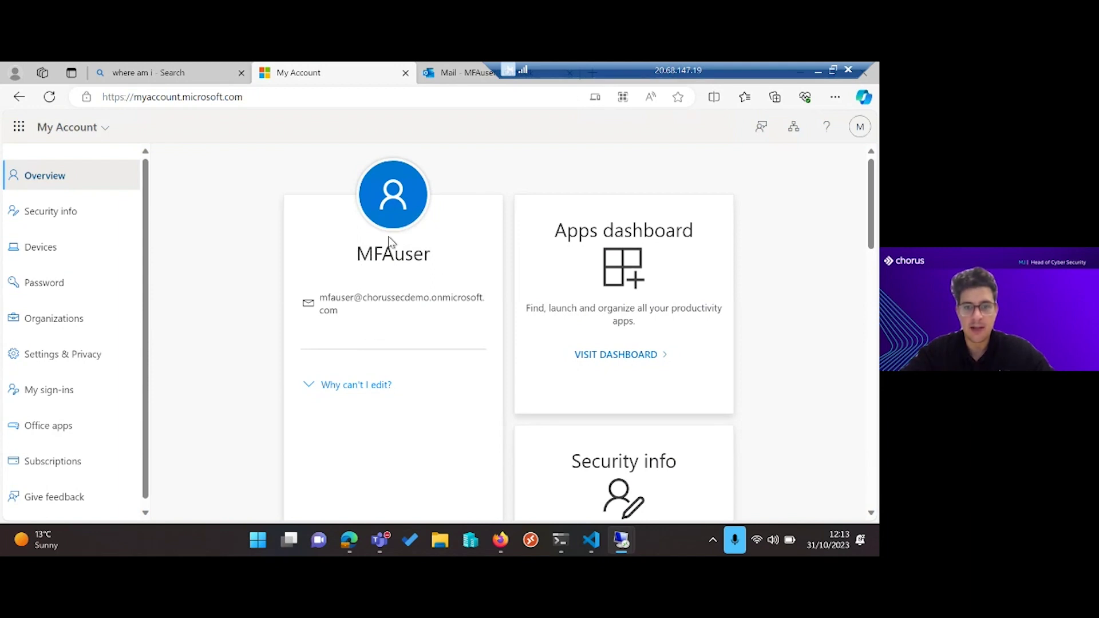
left_click(452, 72)
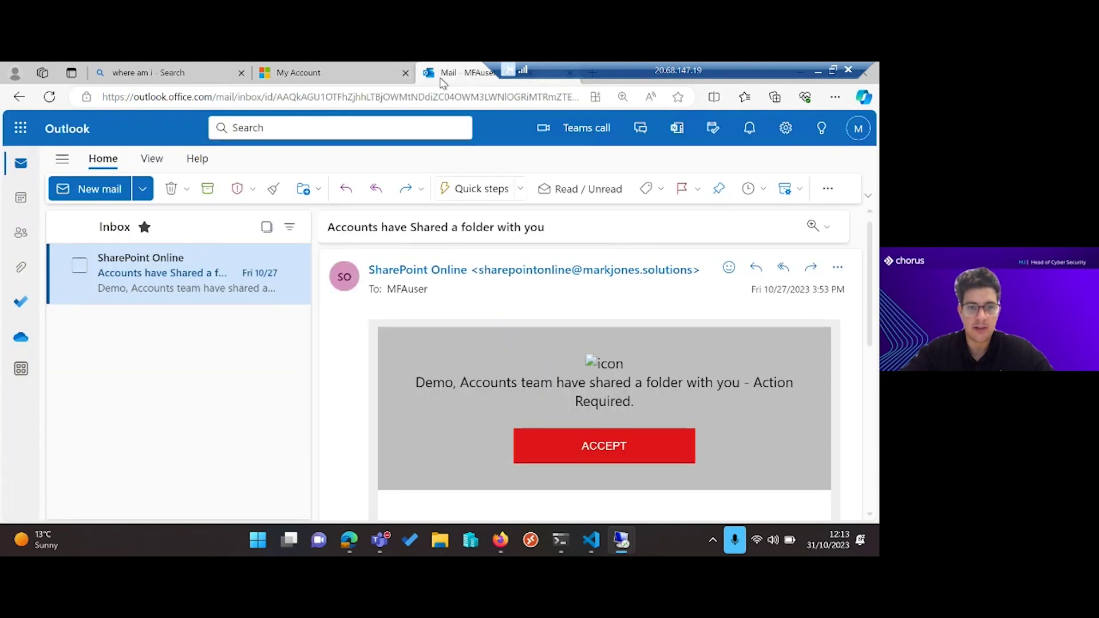
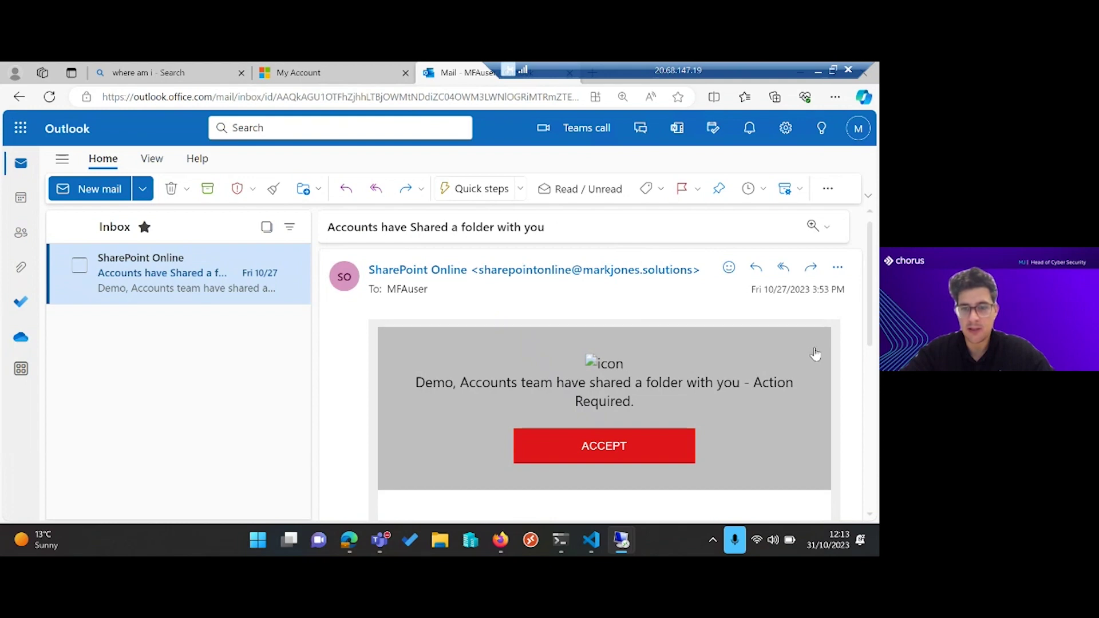
Read through the SharePoint folder-sharing email and follow its red ACCEPT link in a new tab.
scroll(544, 315, "down", 1)
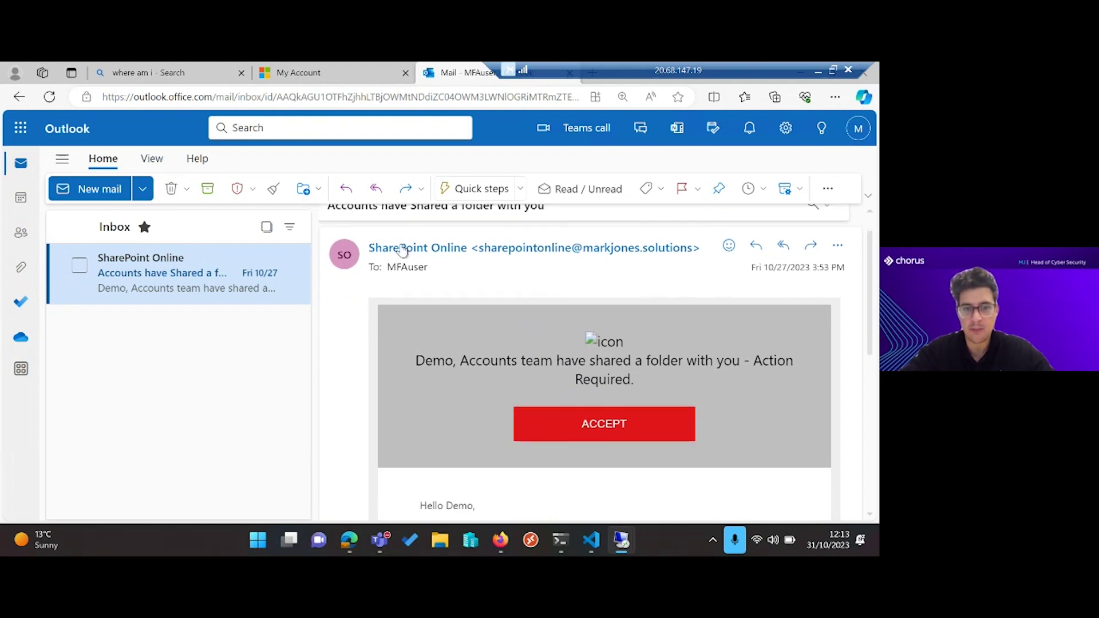
scroll(518, 264, "down", 3)
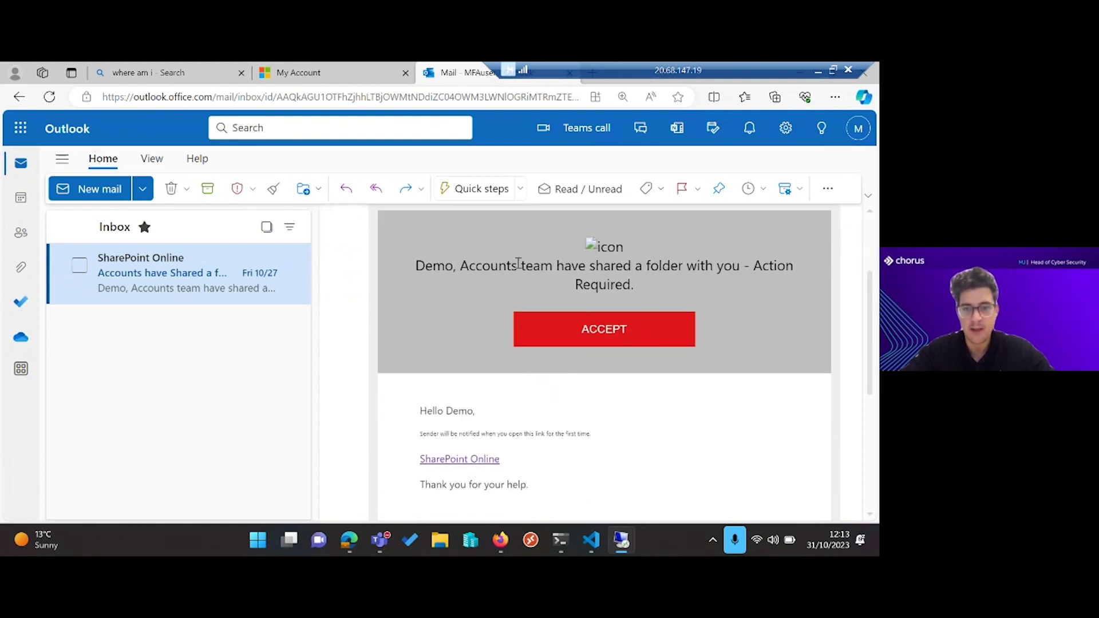
scroll(518, 264, "up", 3)
scroll(518, 264, "down", 4)
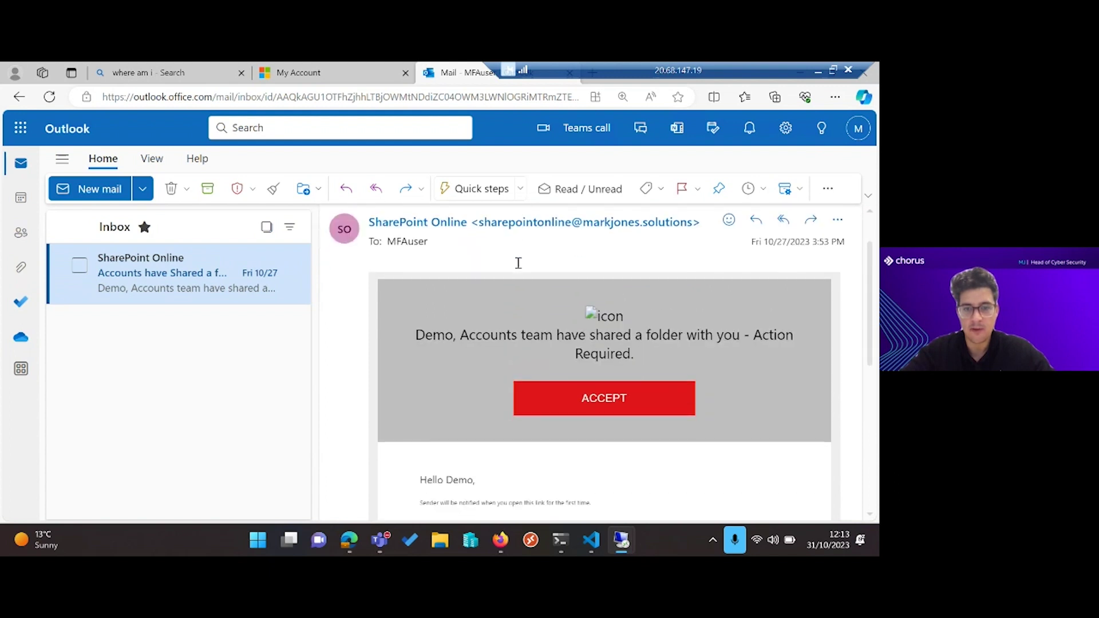
scroll(518, 263, "down", 3)
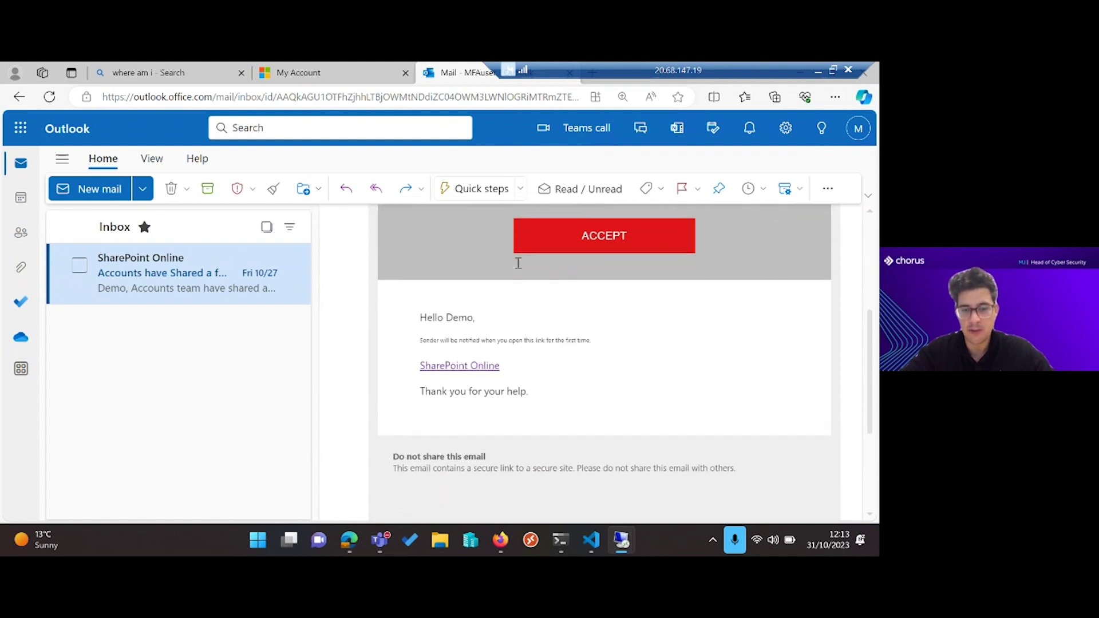
scroll(518, 263, "up", 3)
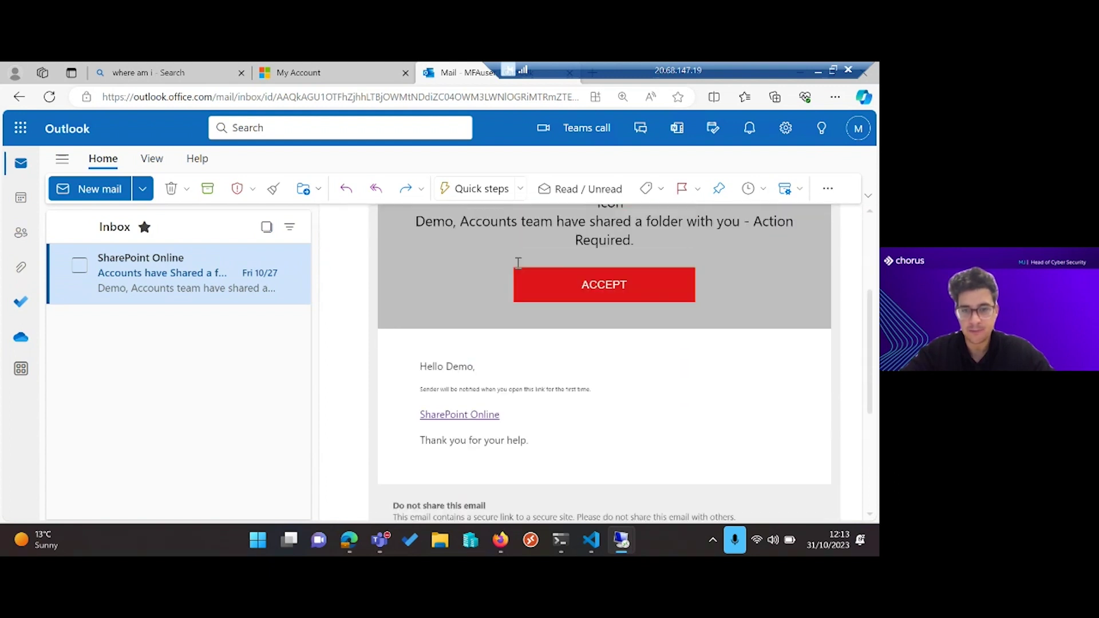
left_click(605, 285)
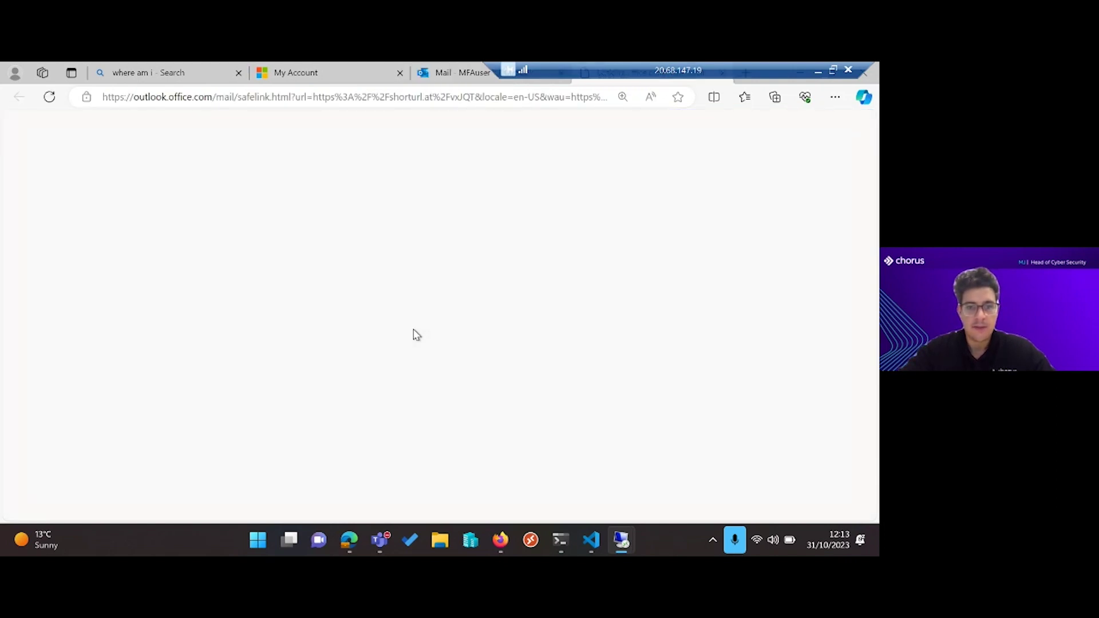
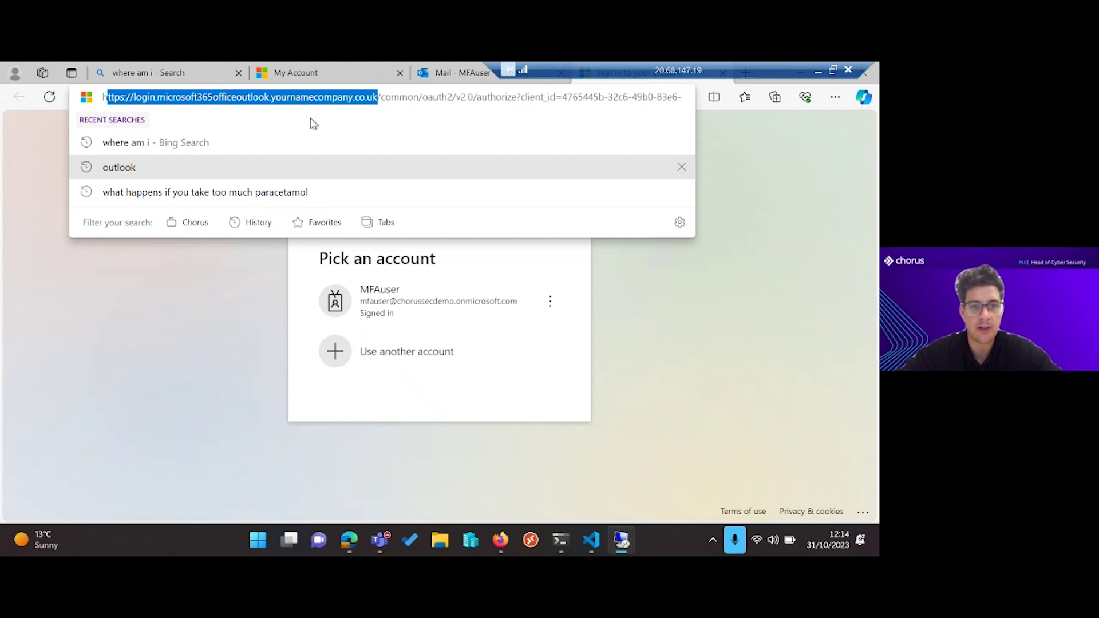
Check the padlock site info for login.microsoft365officeoutlook.yournamecompany.co.uk, which reports a secure connection, then close it.
left_click(123, 315)
left_click(86, 97)
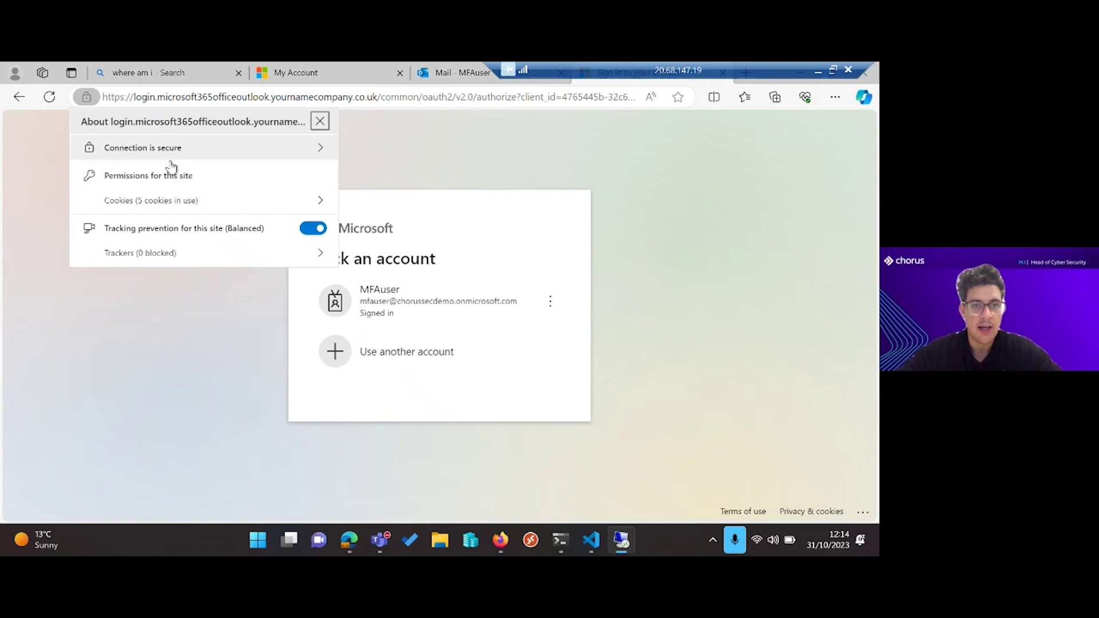
left_click(145, 341)
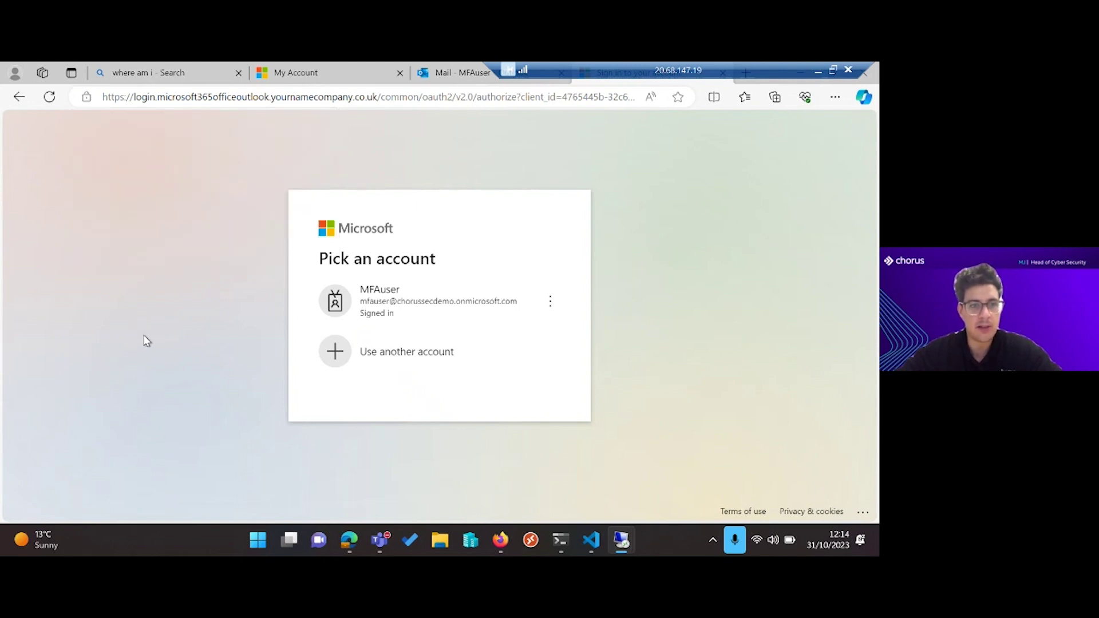
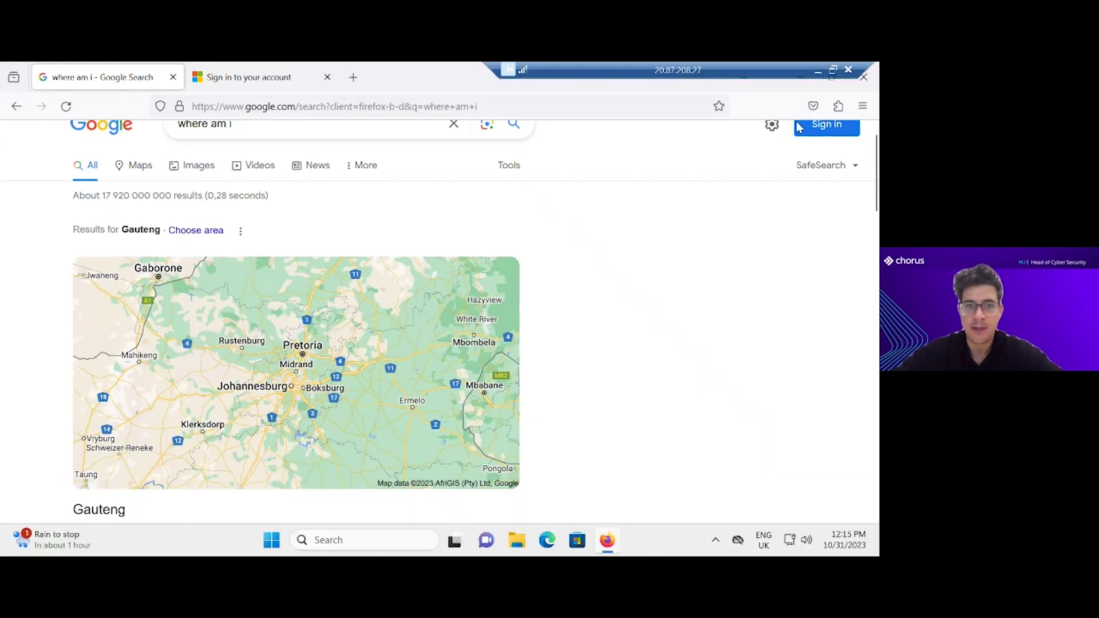
Switch to the Microsoft 'Sign in to your account' tab and show the extensions list with Cookie-Editor.
left_click(249, 79)
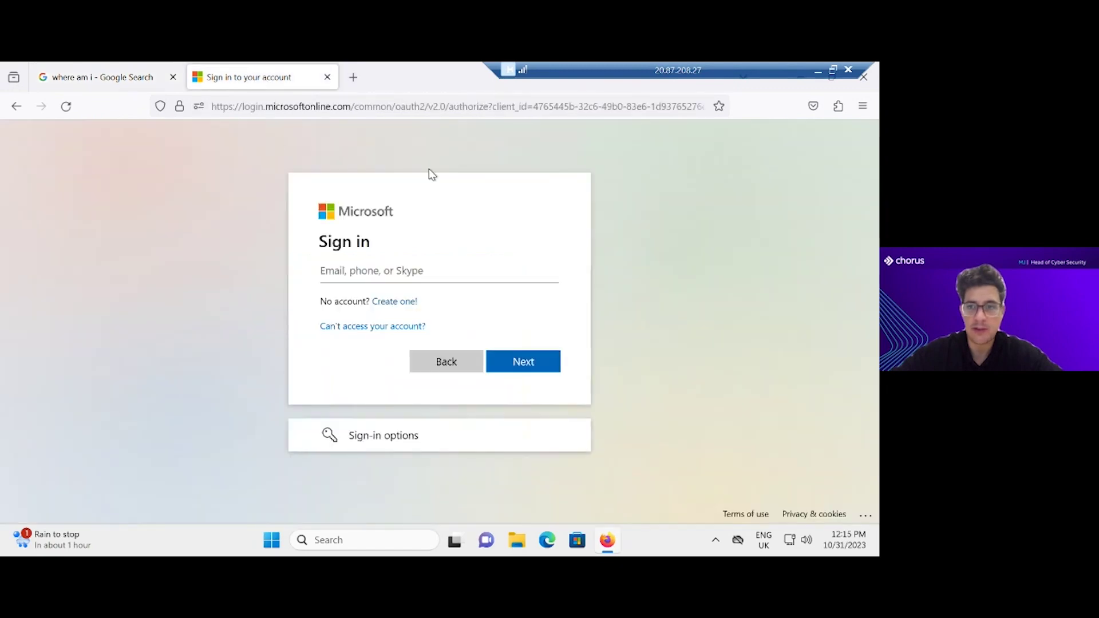
left_click(838, 106)
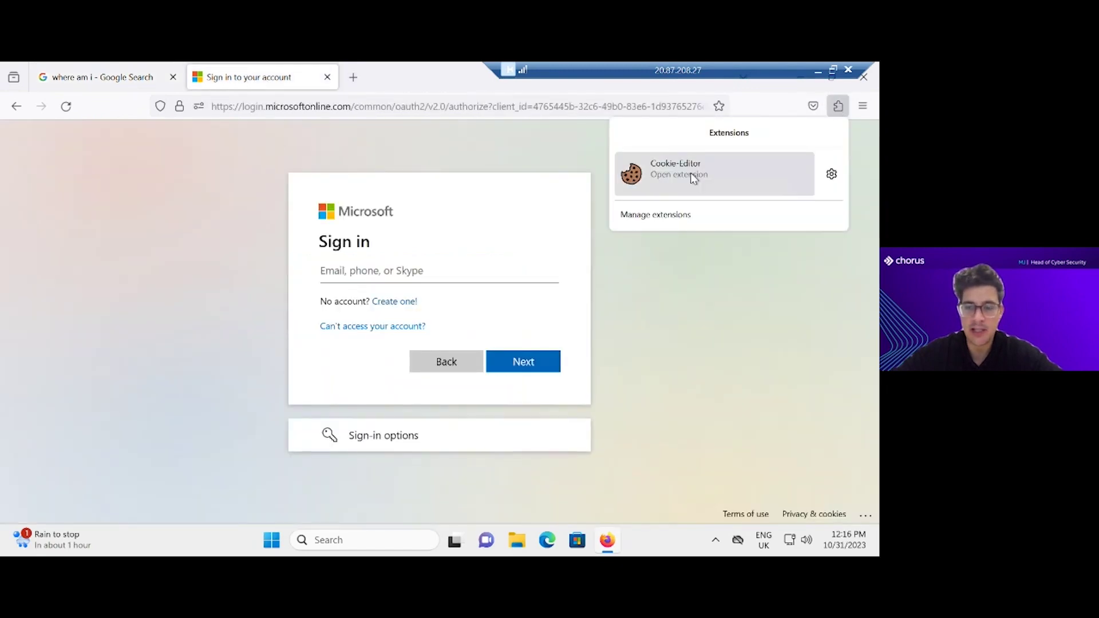
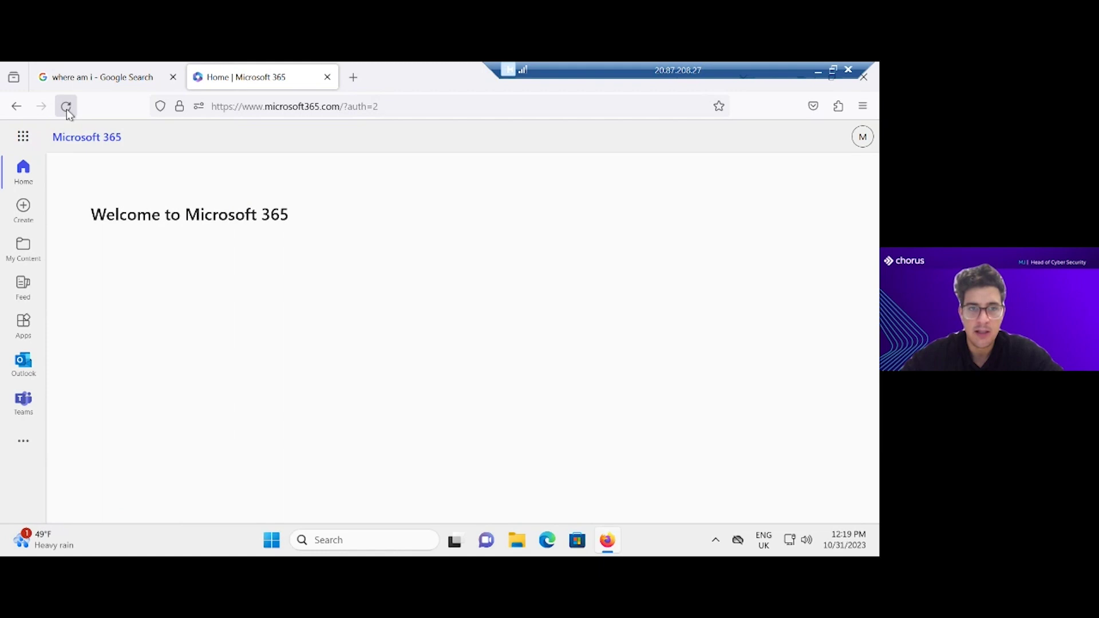
left_click(120, 70)
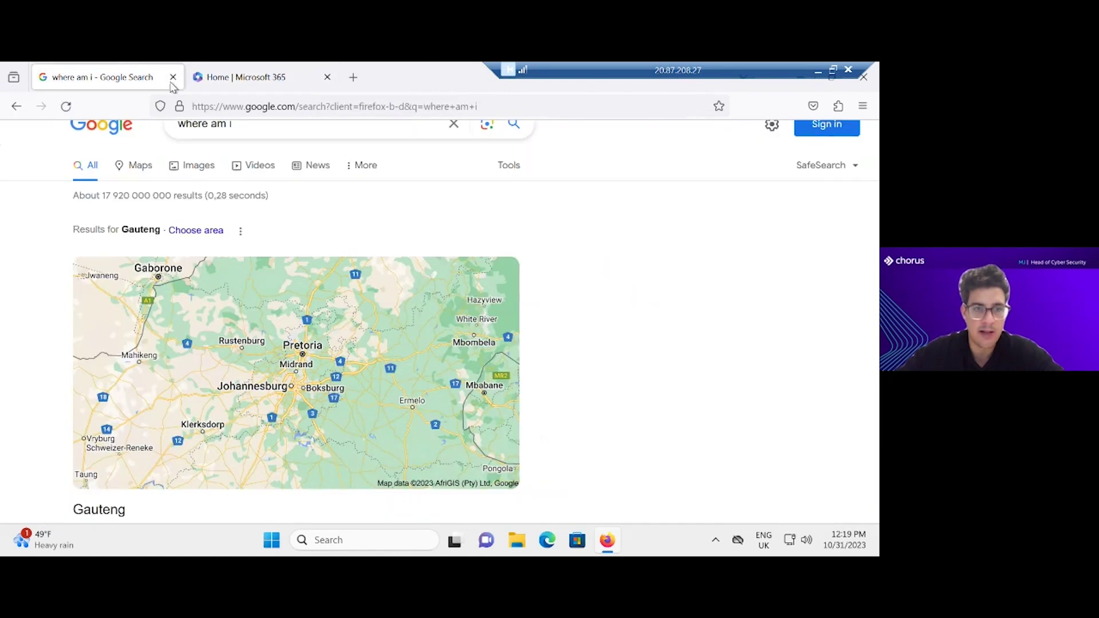
left_click(249, 80)
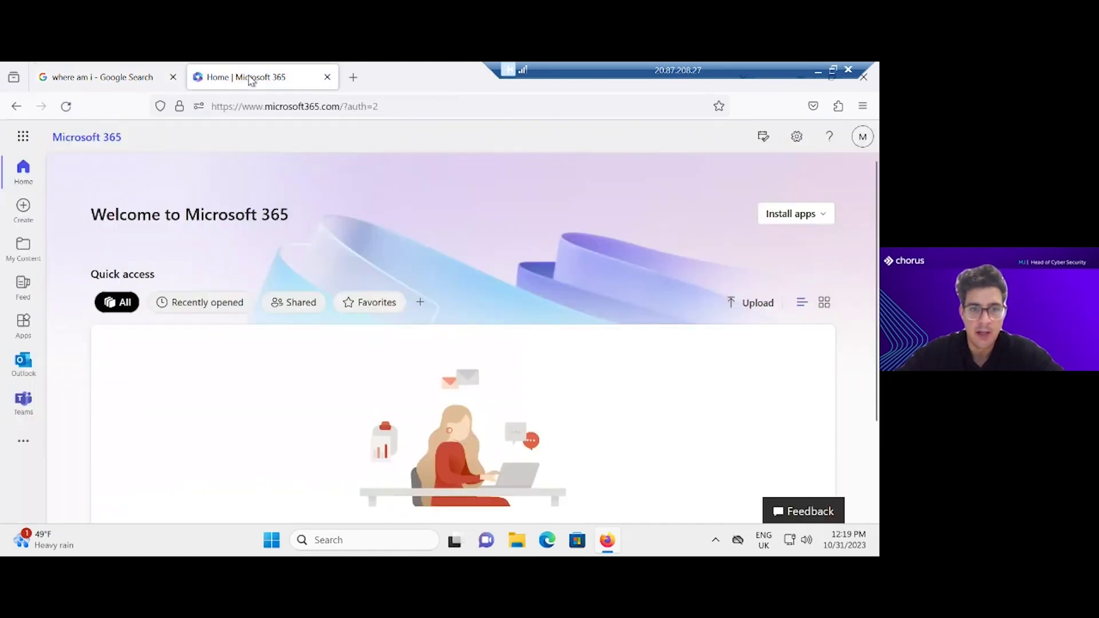
left_click(862, 137)
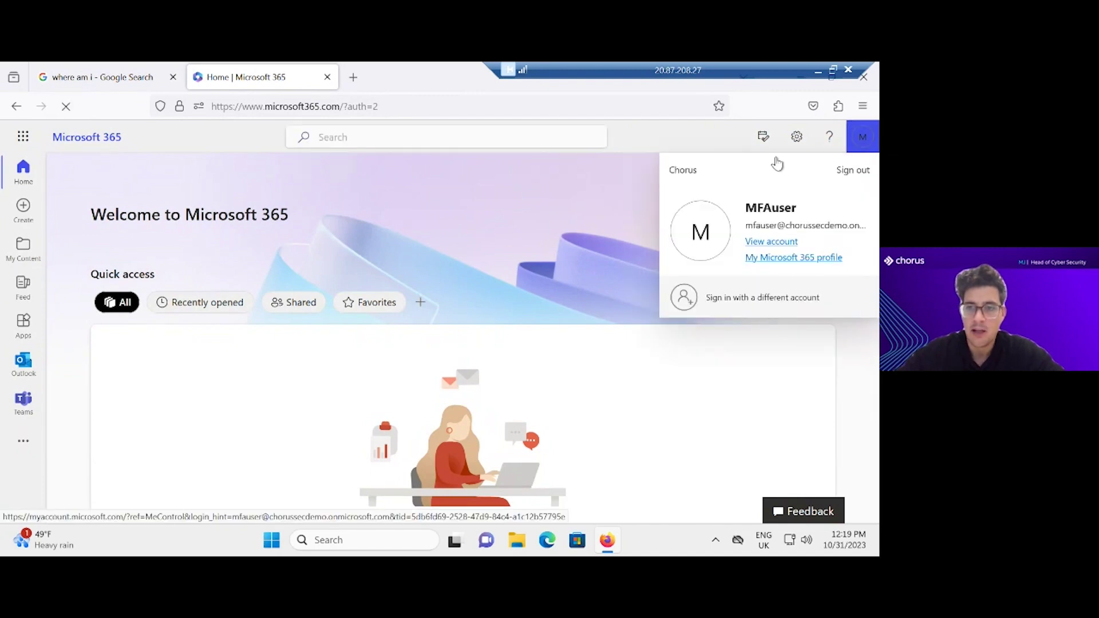
key("Escape")
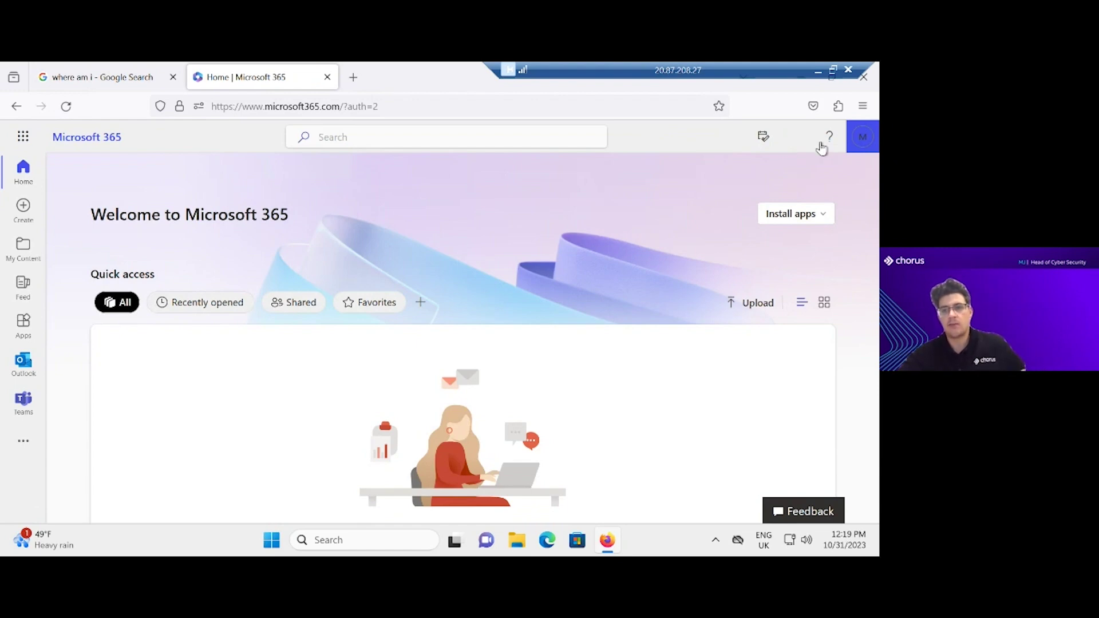
left_click(803, 146)
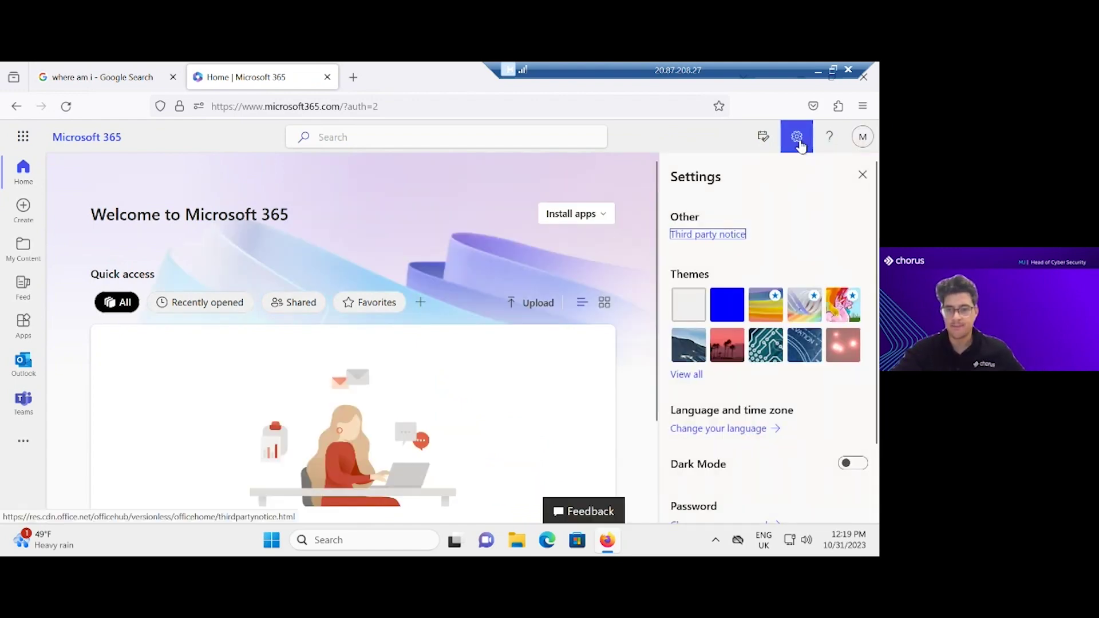
left_click(800, 146)
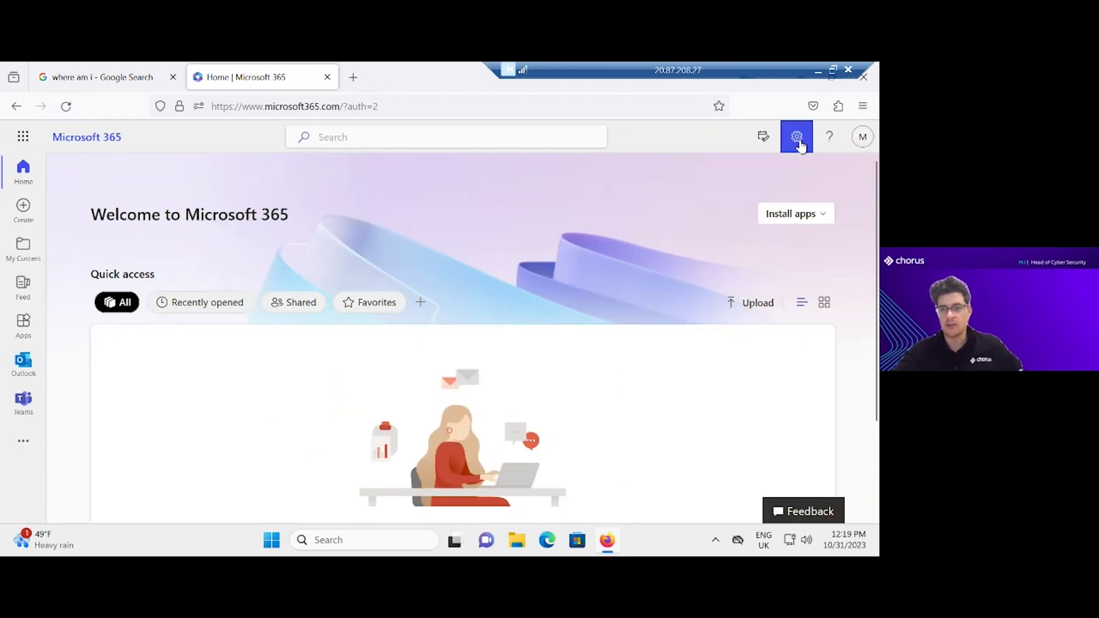
left_click(857, 149)
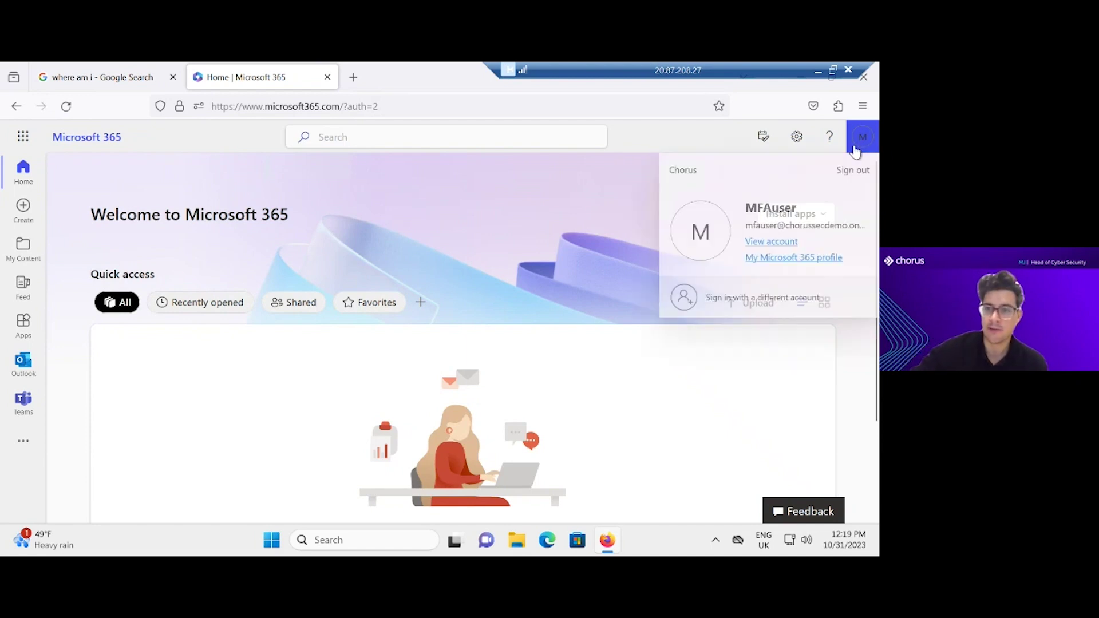
left_click(774, 235)
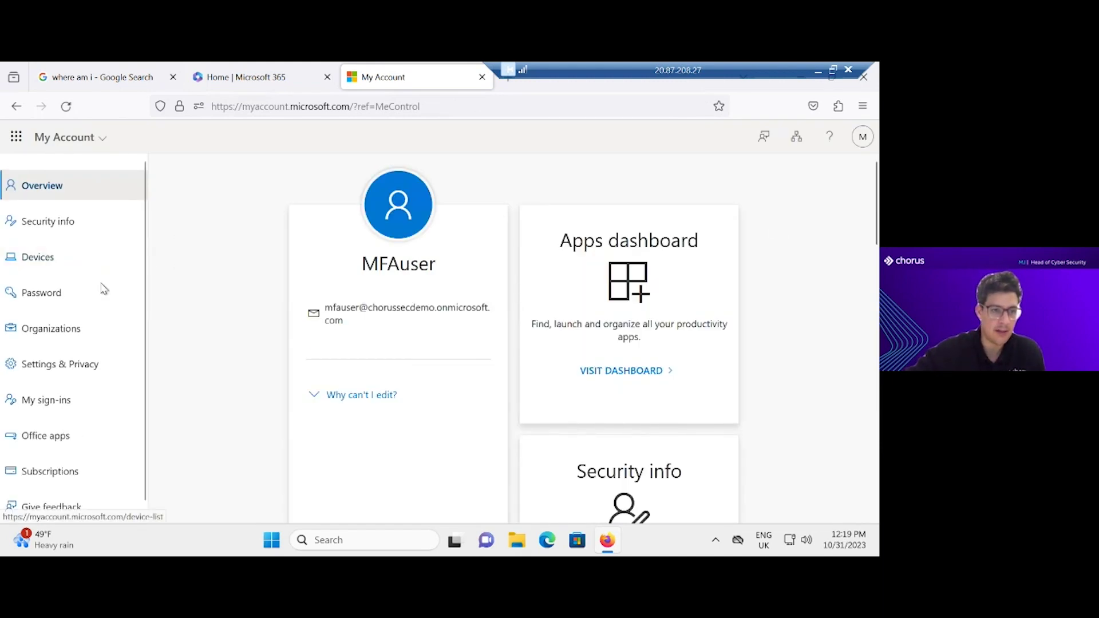
left_click(85, 223)
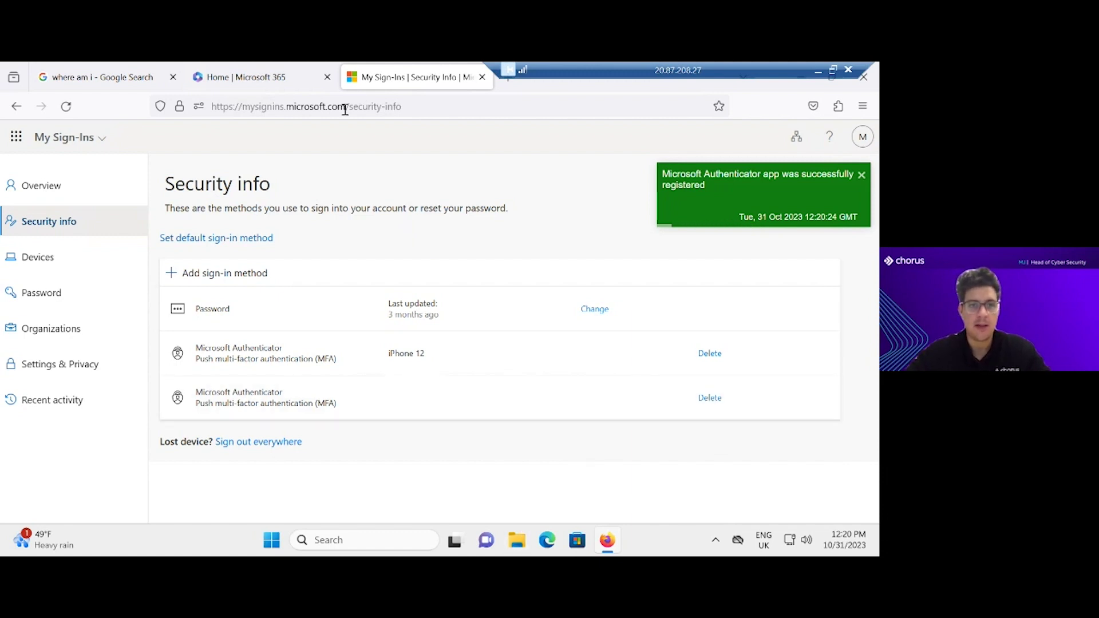
left_click(276, 80)
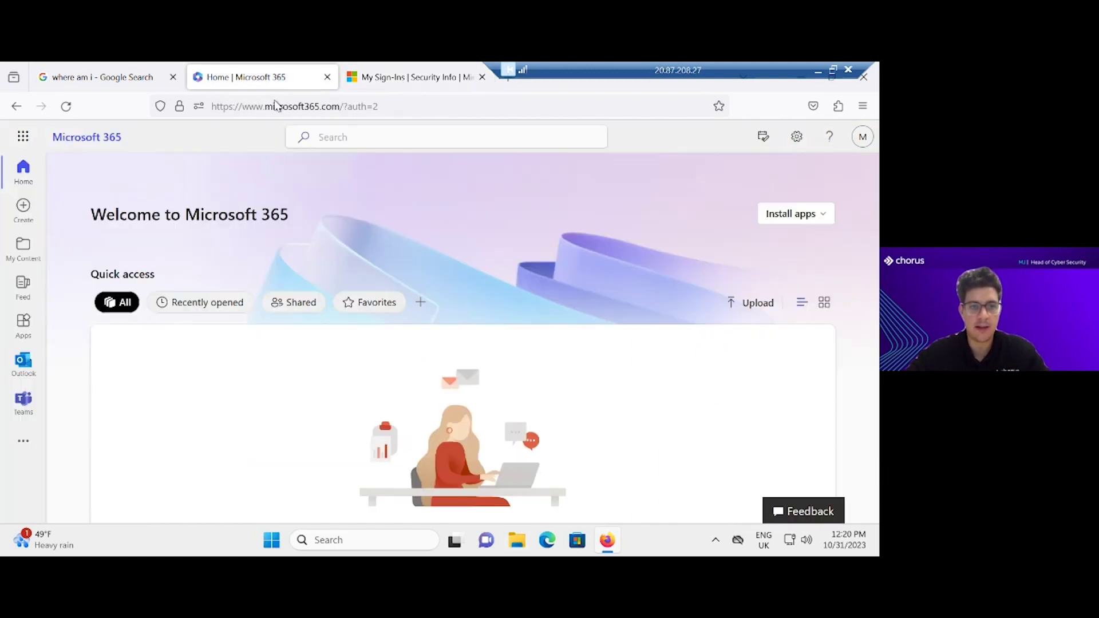
left_click(21, 376)
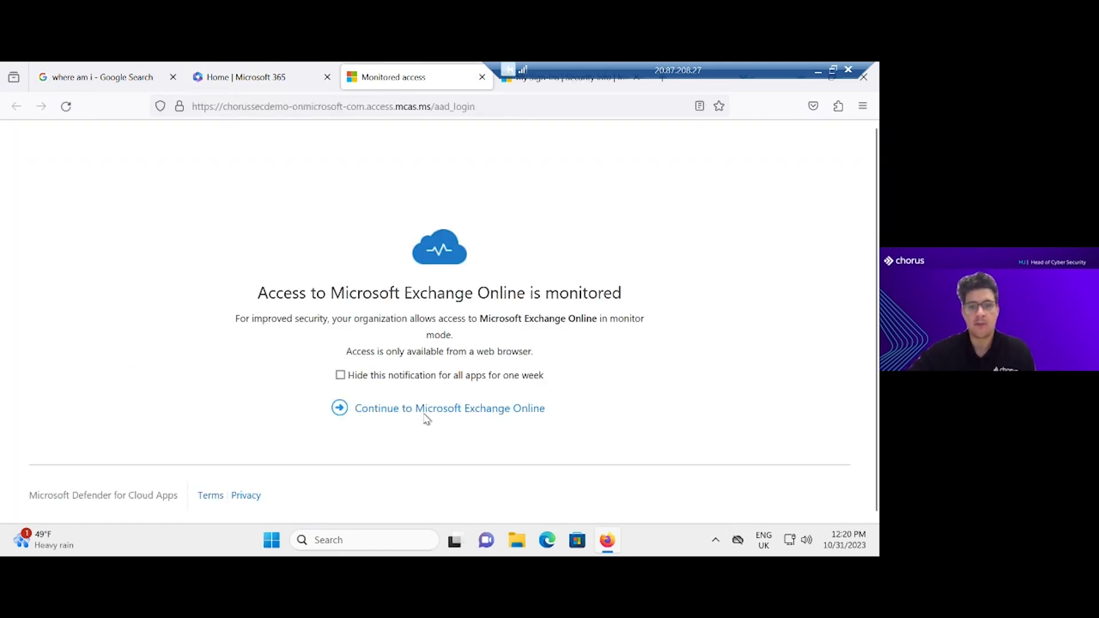
left_click(426, 419)
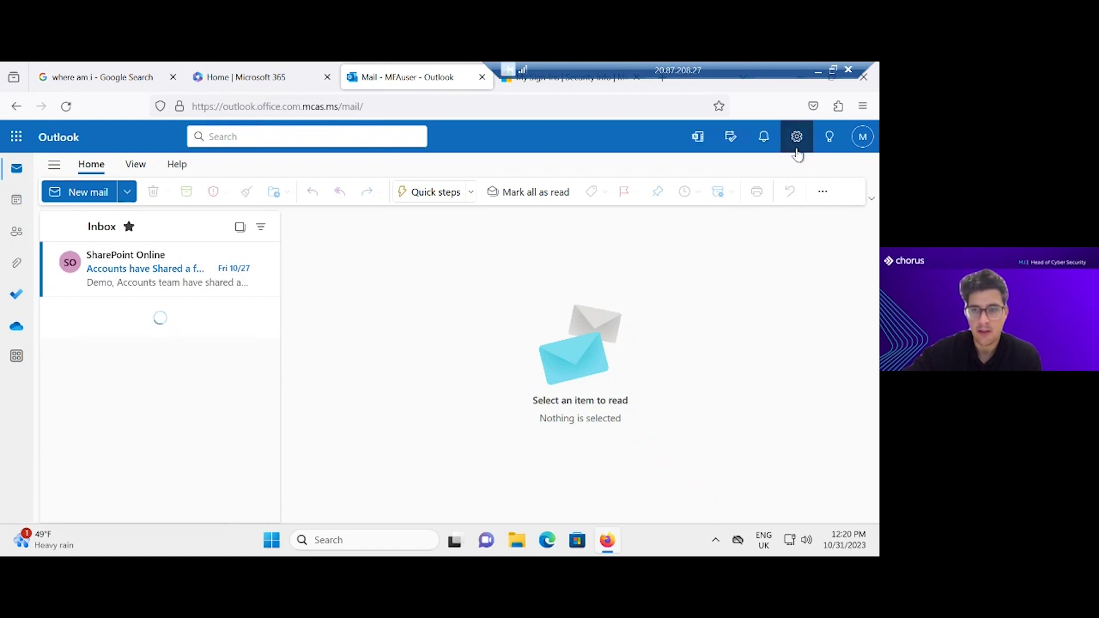
left_click(851, 146)
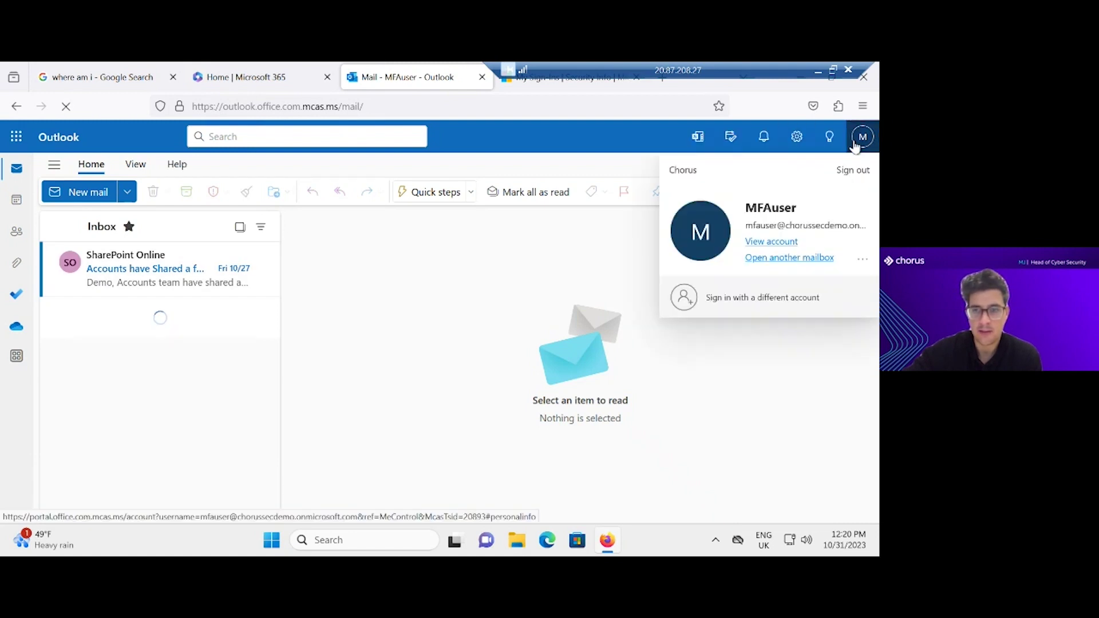
left_click(797, 136)
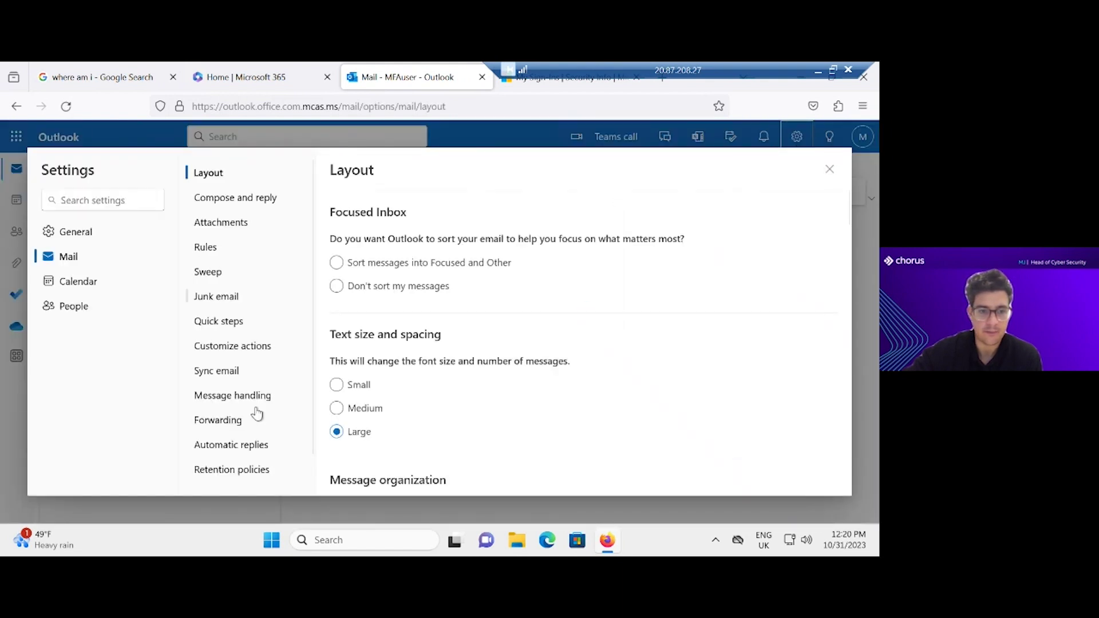
scroll(257, 413, "down", 1)
left_click(245, 403)
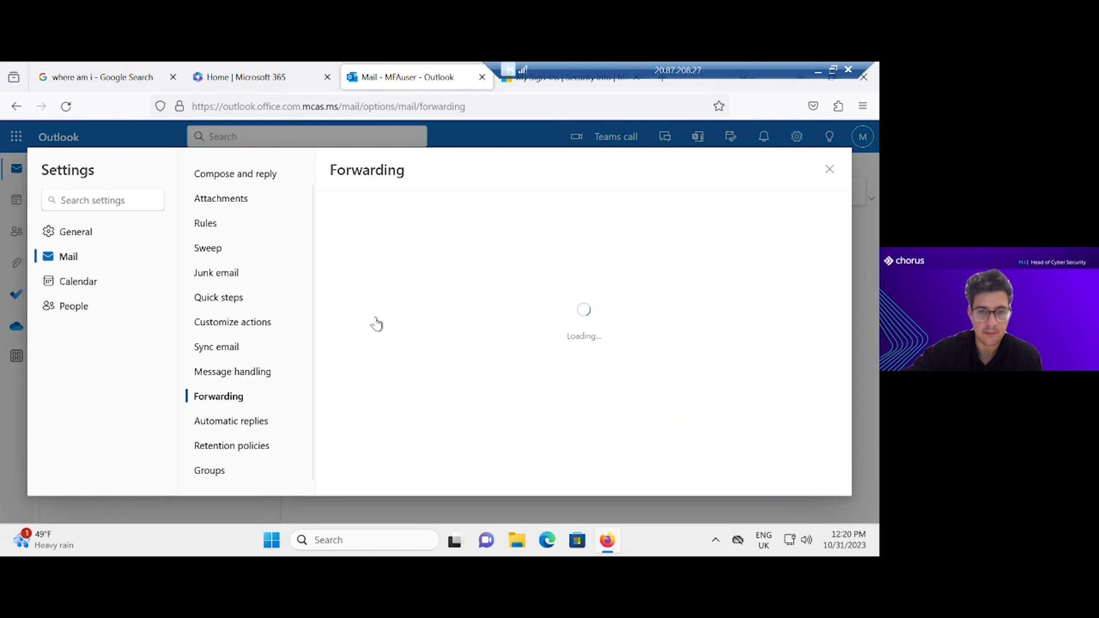
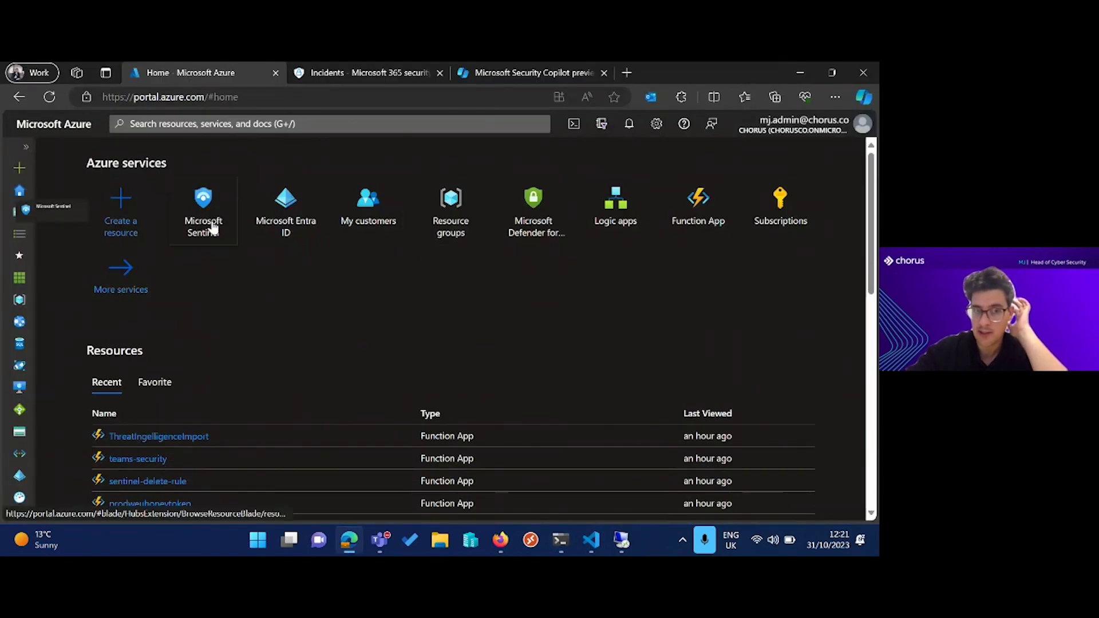
Open the incident list of the DemoSentinel workspace in Microsoft Sentinel.
left_click(203, 223)
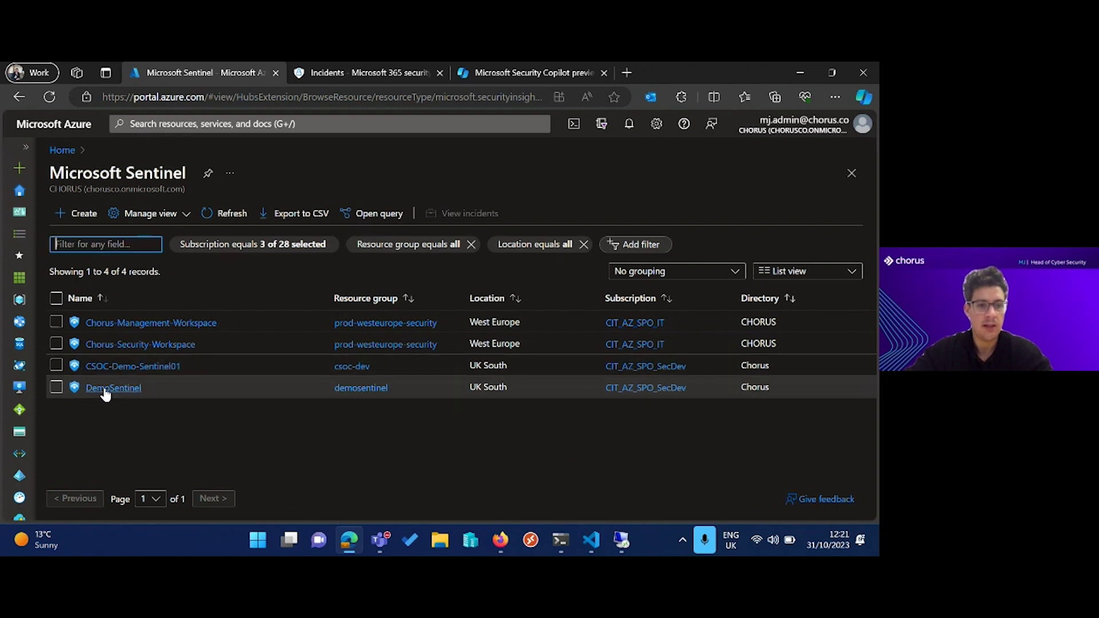
left_click(105, 388)
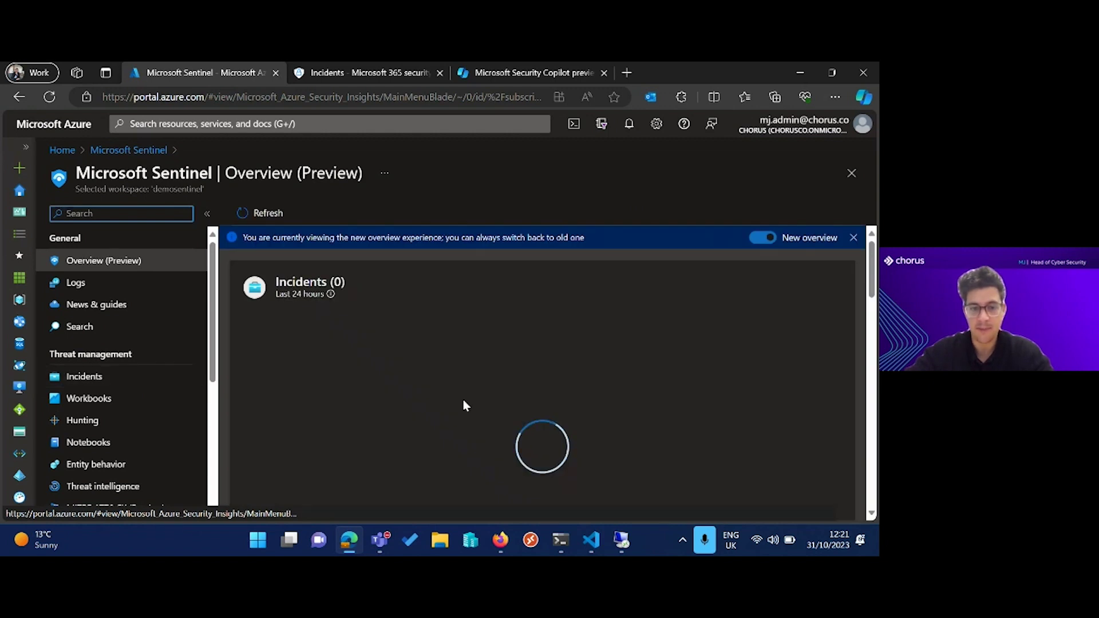
left_click(163, 382)
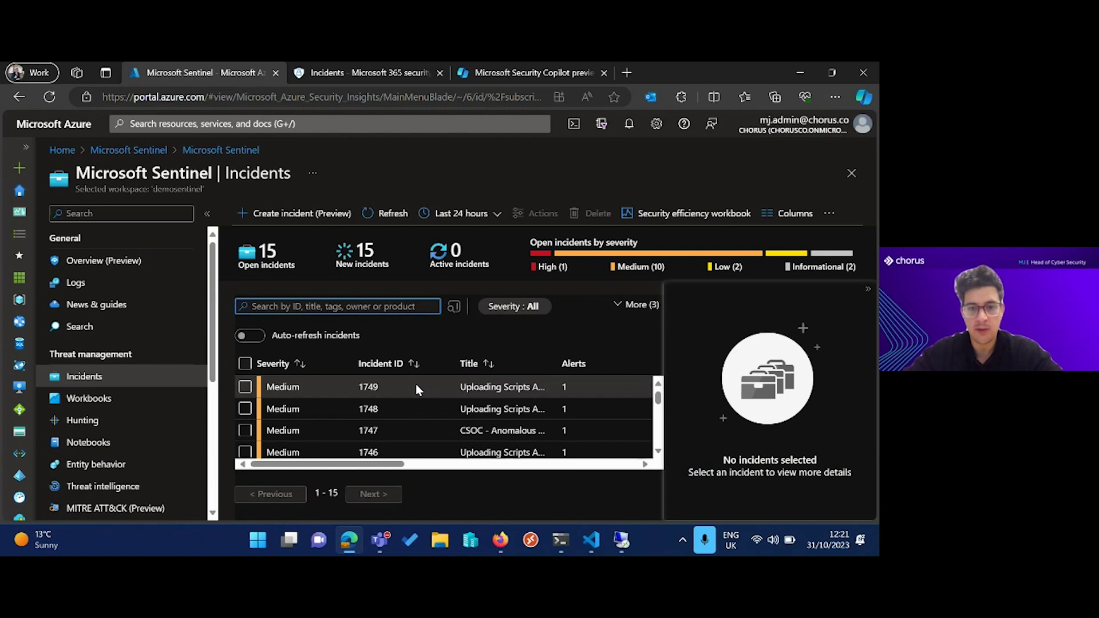
Widen the incident time range to Last 7 days (21 open), then move to Microsoft 365 Defender incidents.
scroll(570, 411, "down", 2)
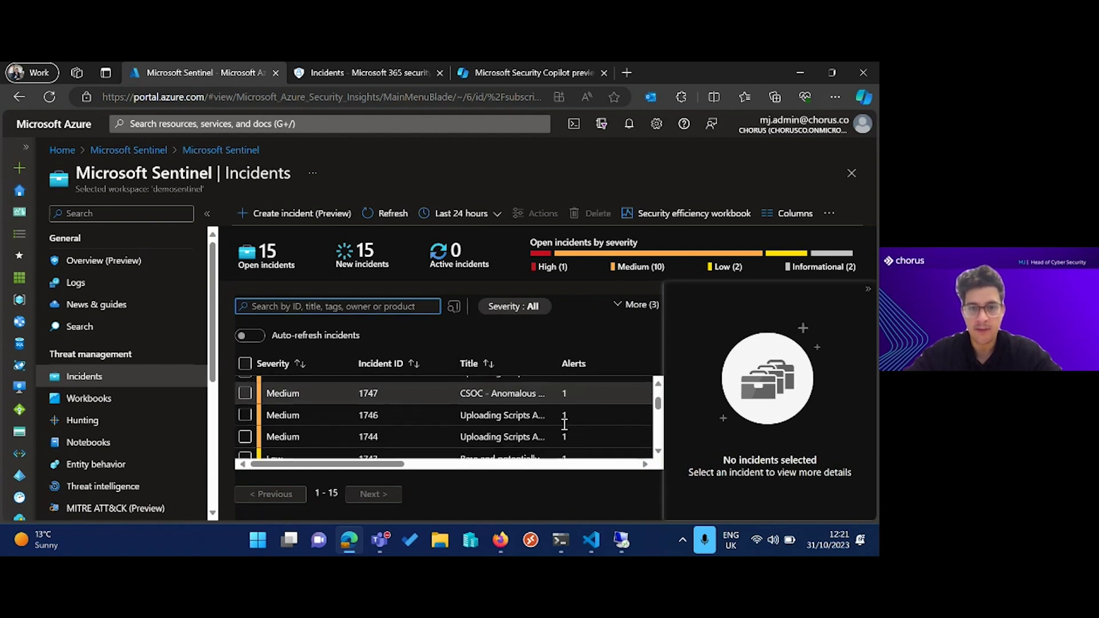
left_click(460, 213)
left_click(462, 282)
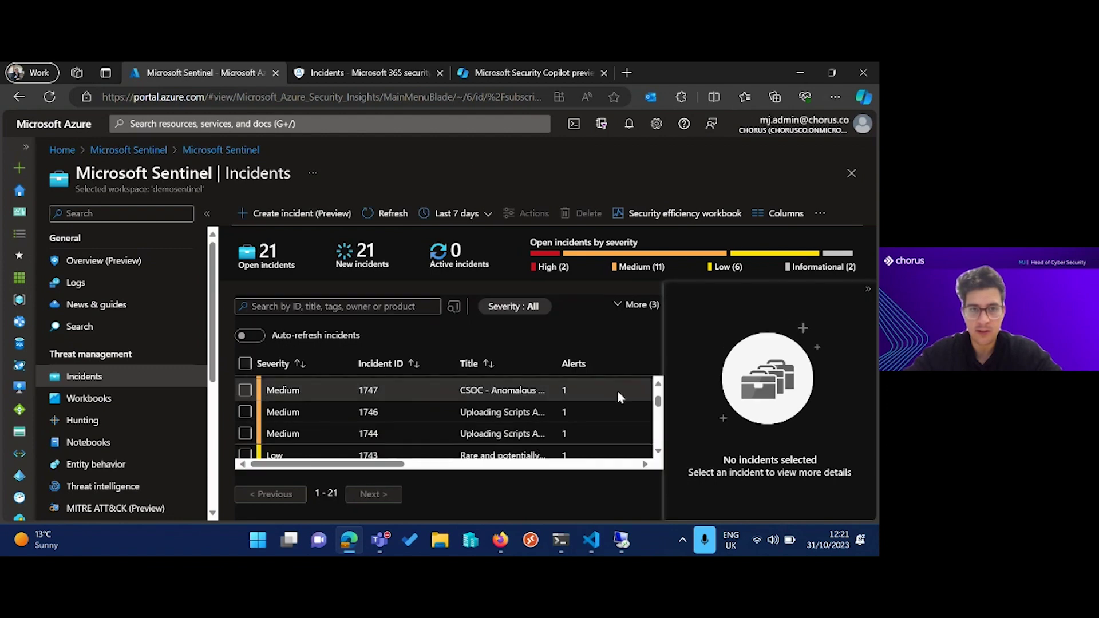
left_click(377, 78)
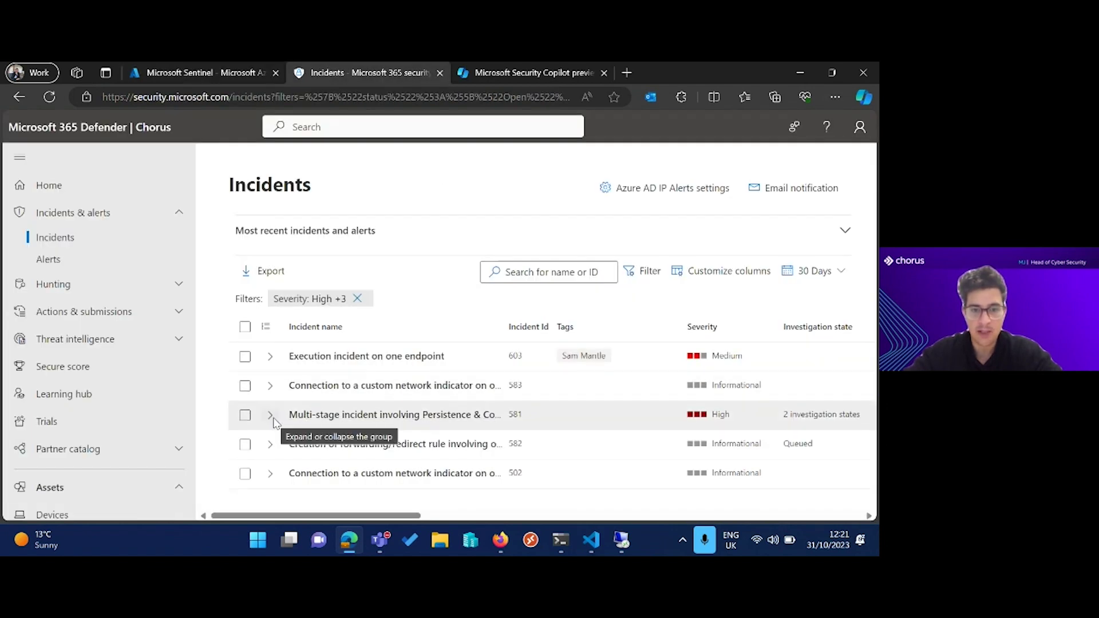
Expand Defender incident 581 to view its alerts.
left_click(270, 415)
scroll(370, 407, "down", 1)
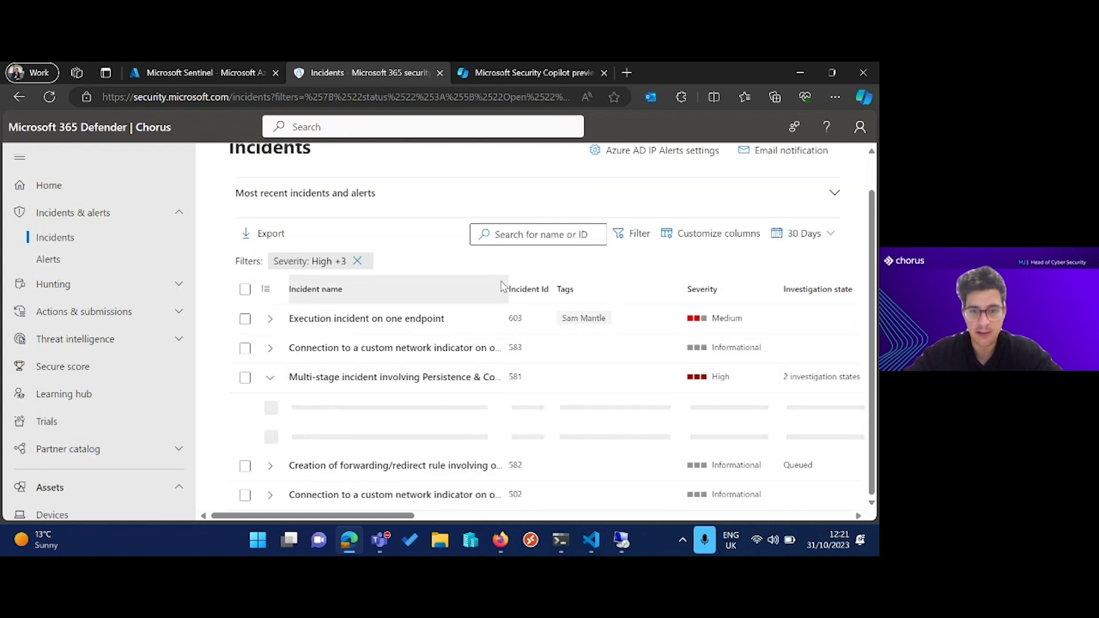
left_click_drag(509, 286, 602, 279)
scroll(498, 393, "down", 1)
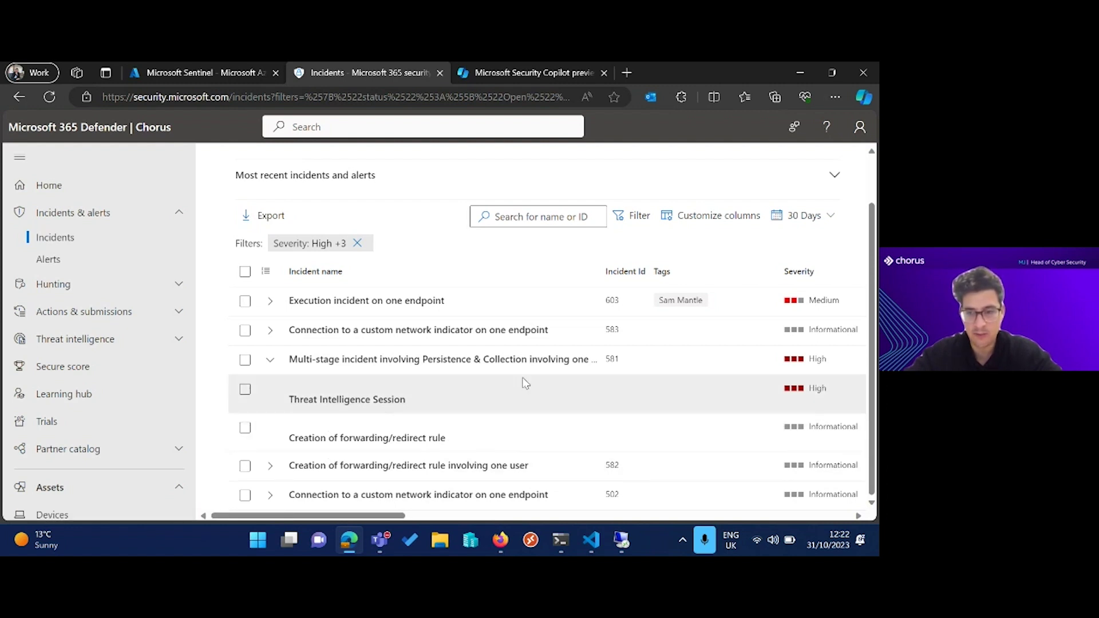
scroll(528, 385, "right", 2)
scroll(530, 385, "left", 2)
Read the Threat Intelligence Session alert story, then return to the incidents lists.
left_click(382, 398)
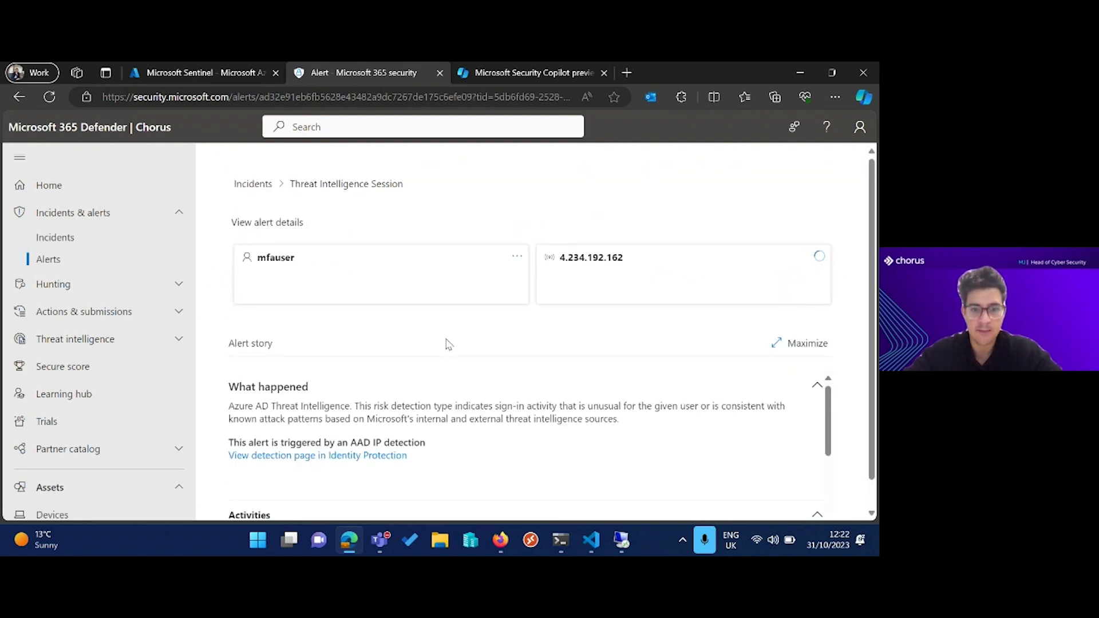
scroll(461, 302, "down", 1)
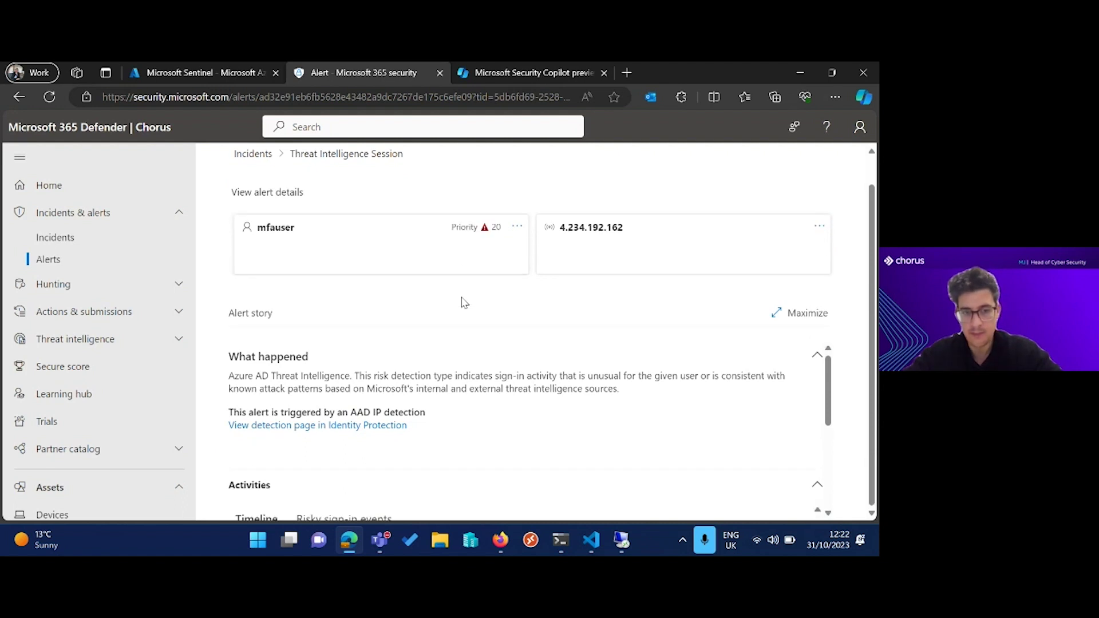
scroll(458, 378, "down", 2)
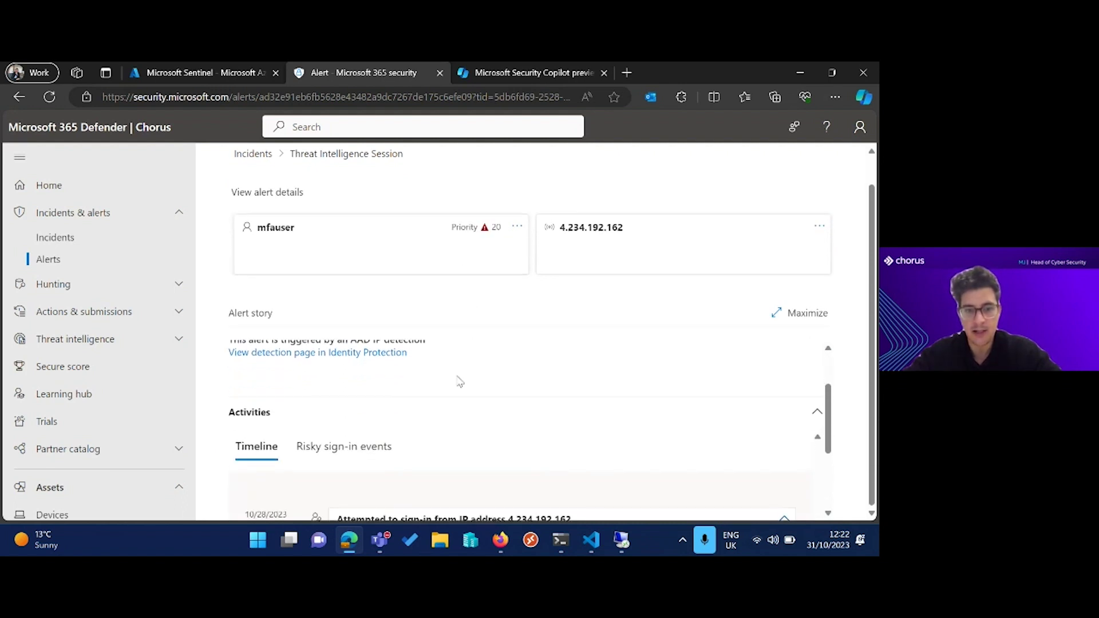
scroll(459, 382, "up", 1)
scroll(460, 381, "down", 4)
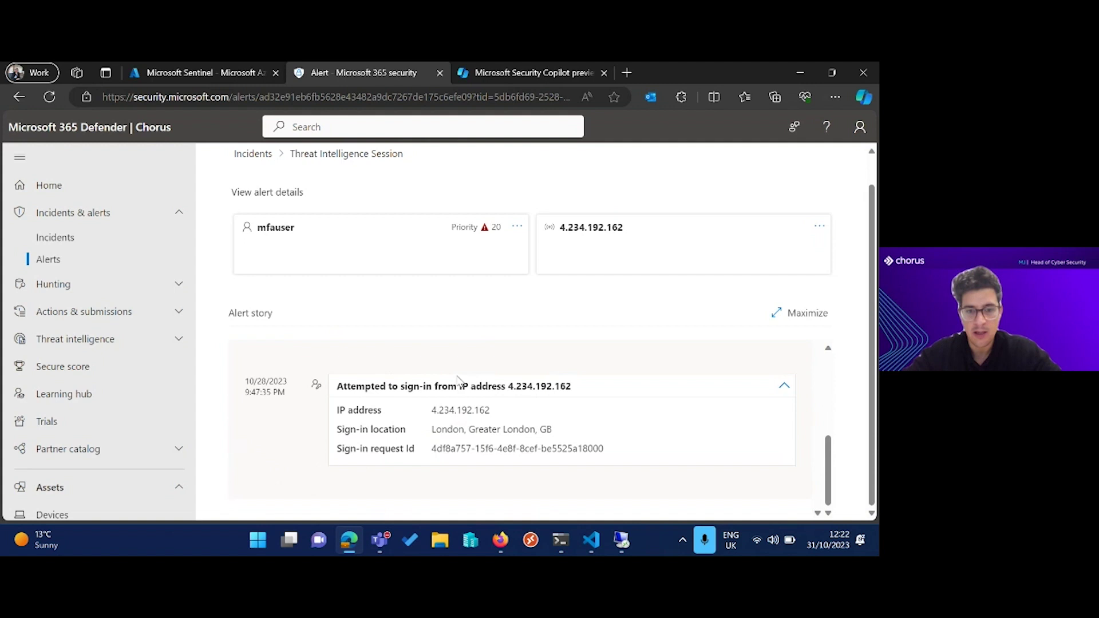
scroll(458, 381, "up", 4)
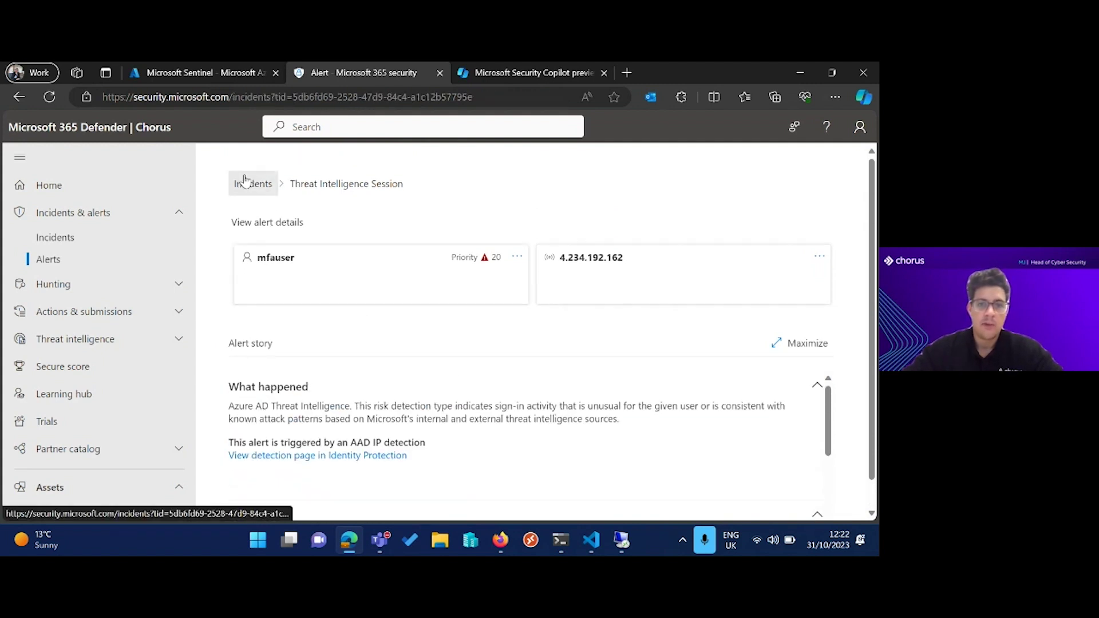
left_click(244, 182)
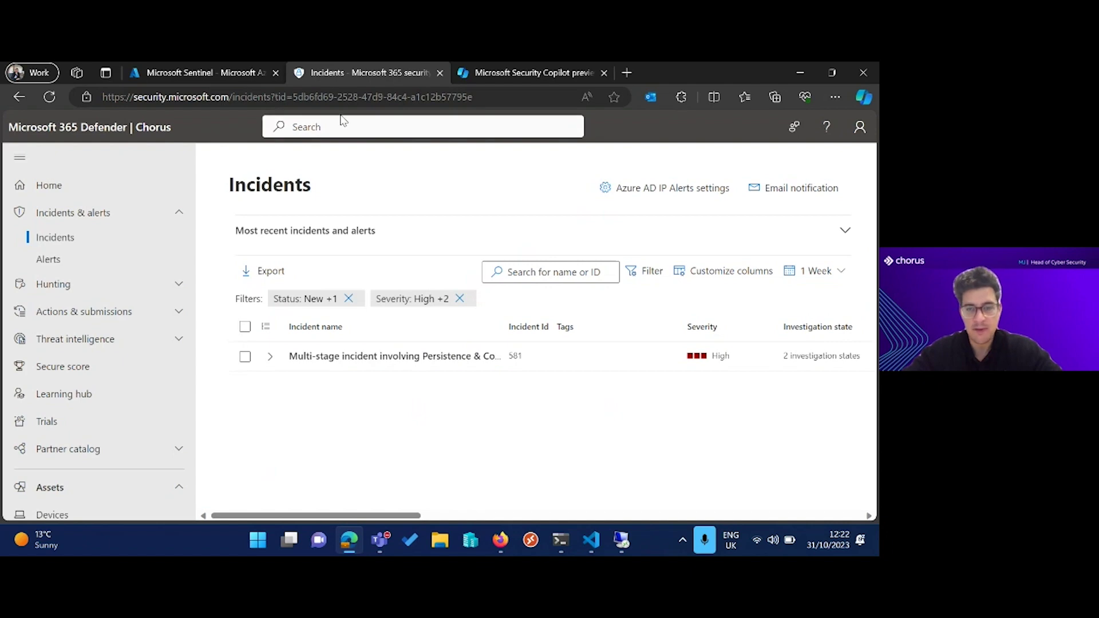
left_click(240, 78)
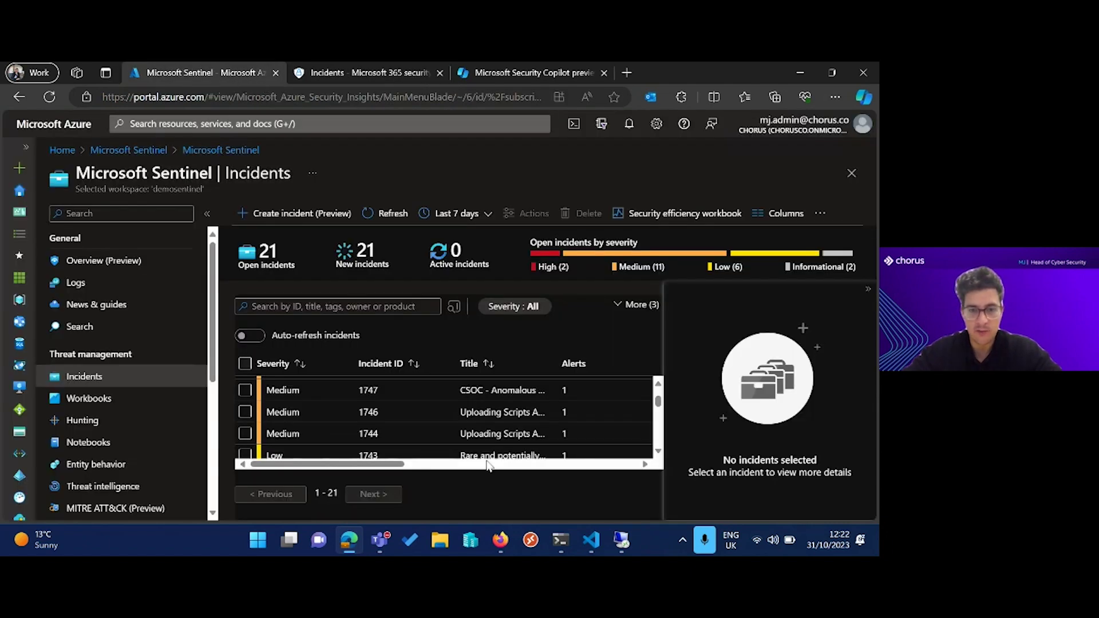
Read the details of low-severity incident 1743 about risky Office operations.
scroll(503, 418, "down", 2)
left_click(506, 413)
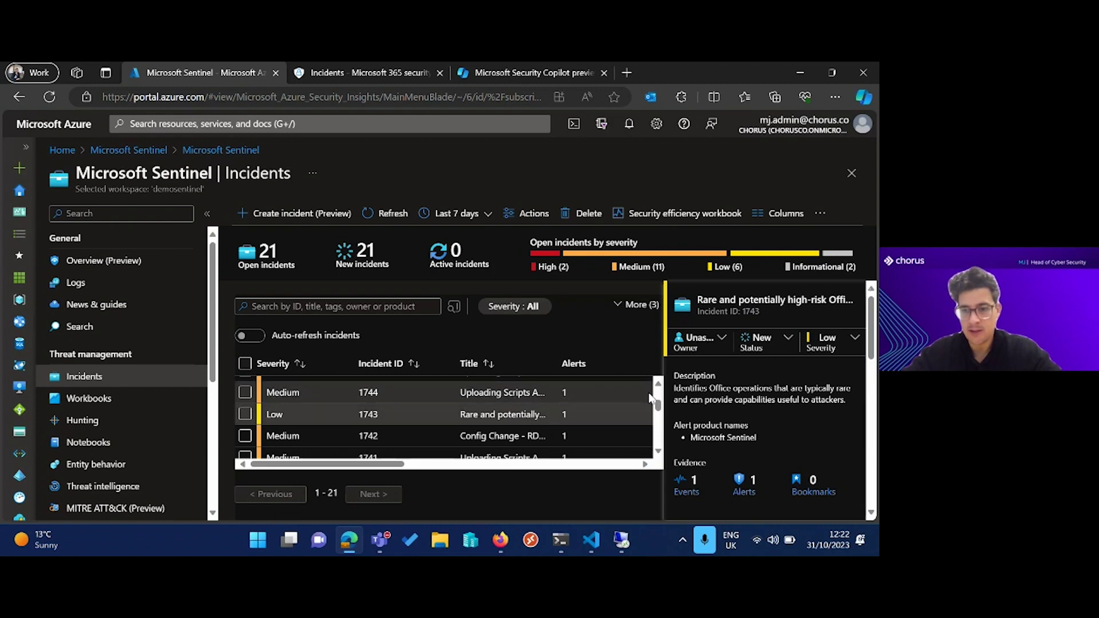
scroll(773, 386, "down", 3)
scroll(772, 386, "up", 3)
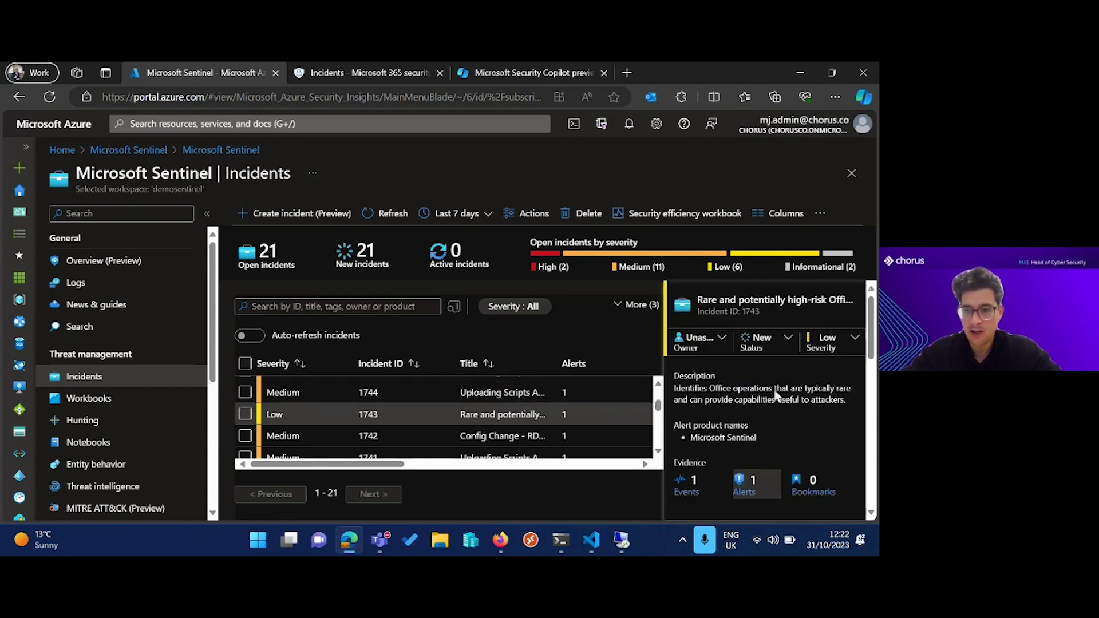
scroll(774, 407, "down", 2)
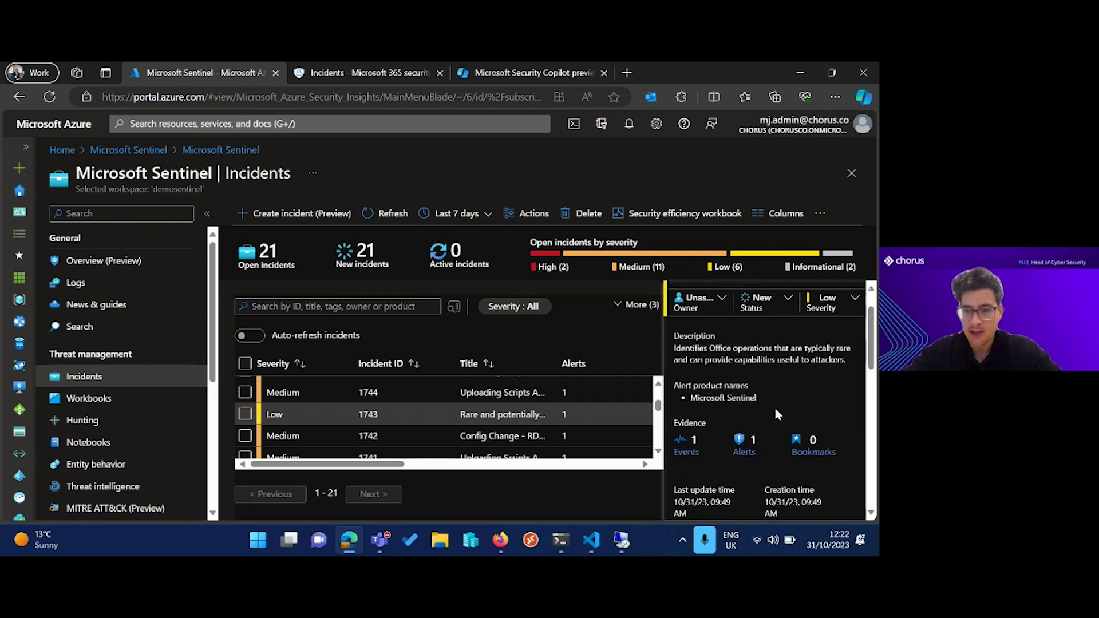
scroll(775, 407, "down", 2)
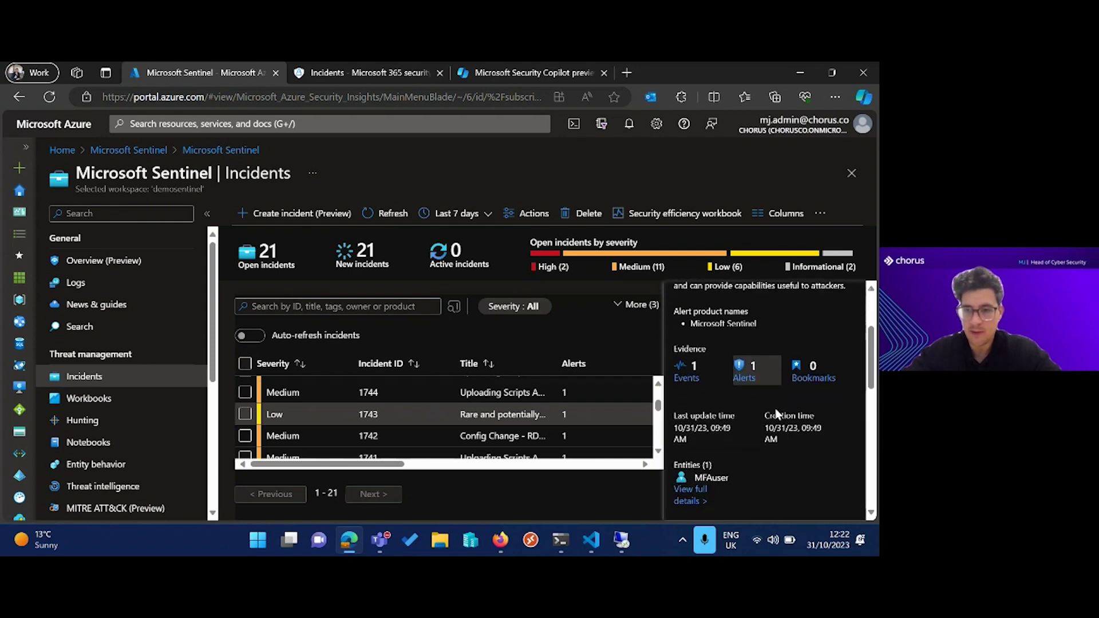
scroll(777, 413, "down", 2)
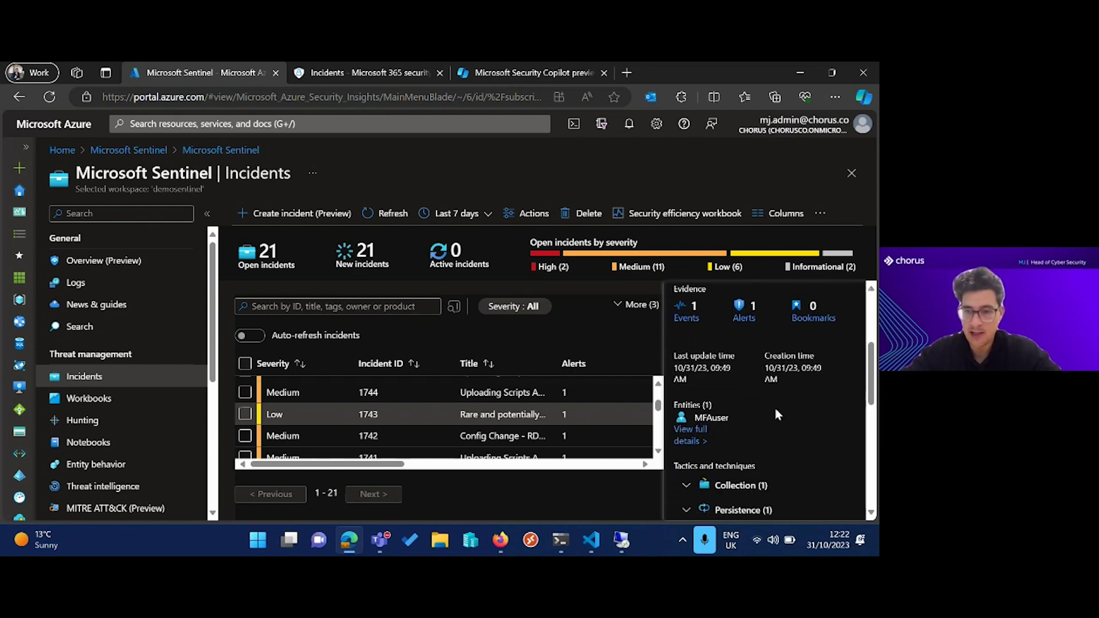
scroll(777, 413, "up", 2)
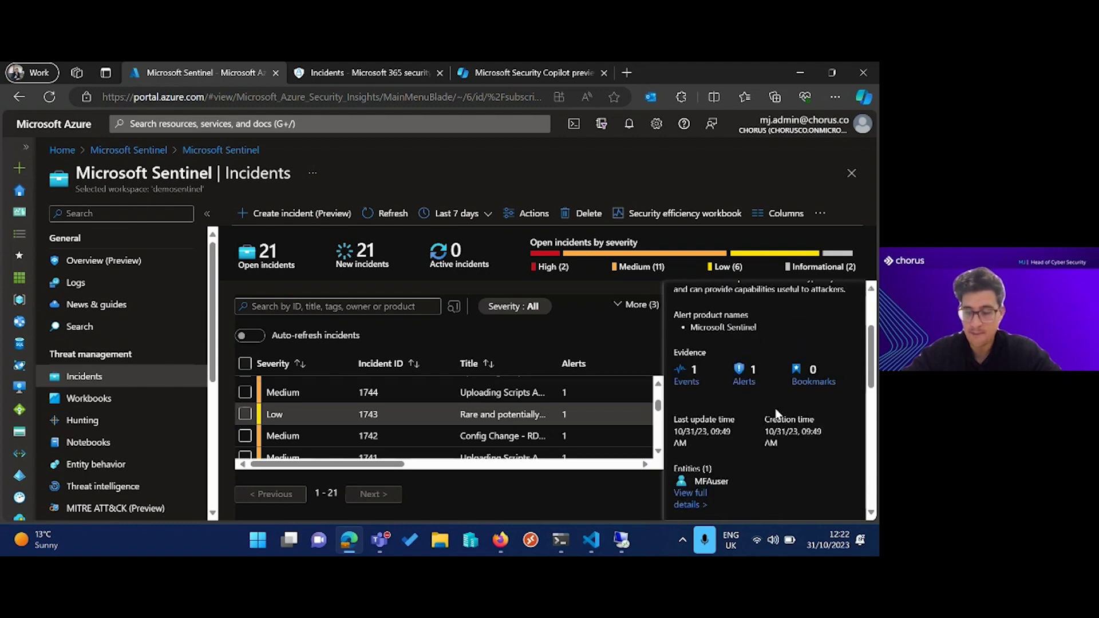
scroll(777, 413, "up", 3)
scroll(616, 420, "up", 2)
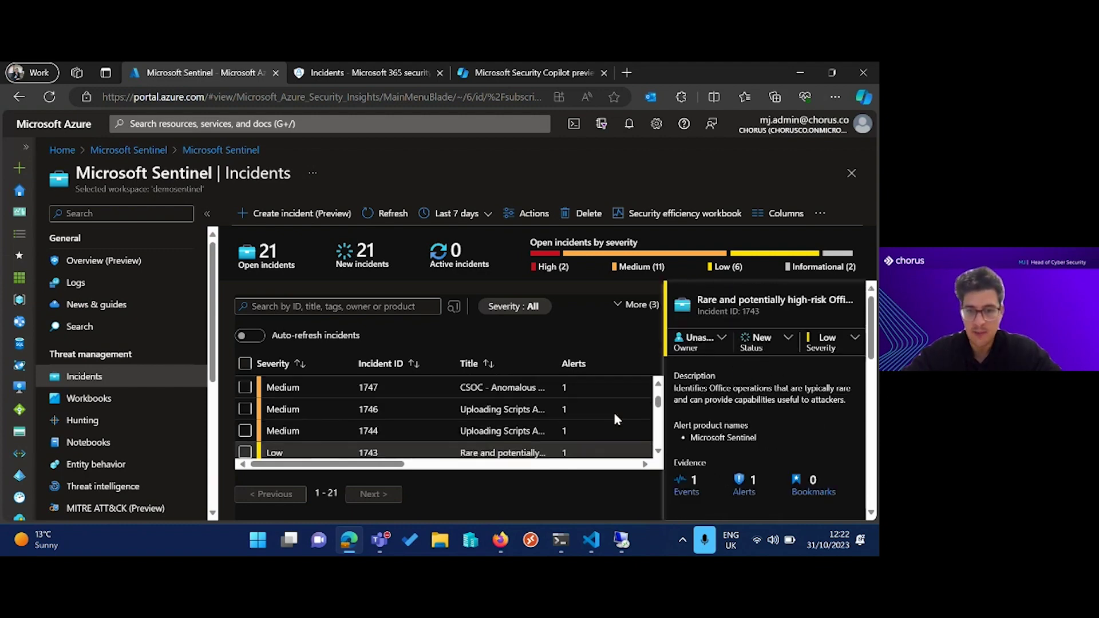
scroll(613, 420, "down", 1)
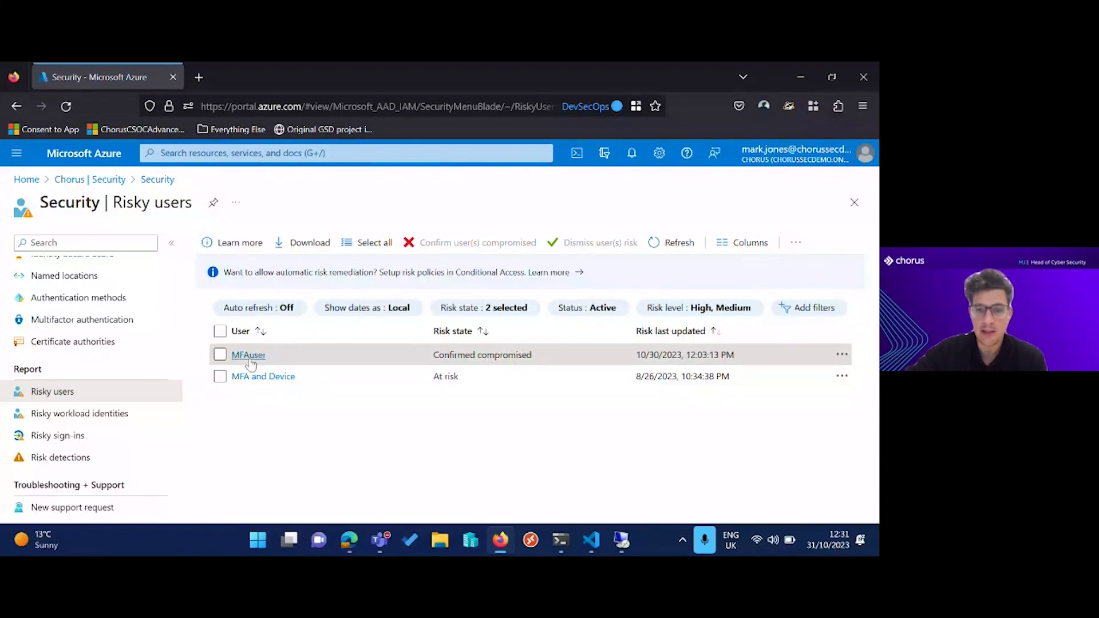
Read the risky user's risk history with a widened Activity column, then return to Security Copilot.
left_click(249, 355)
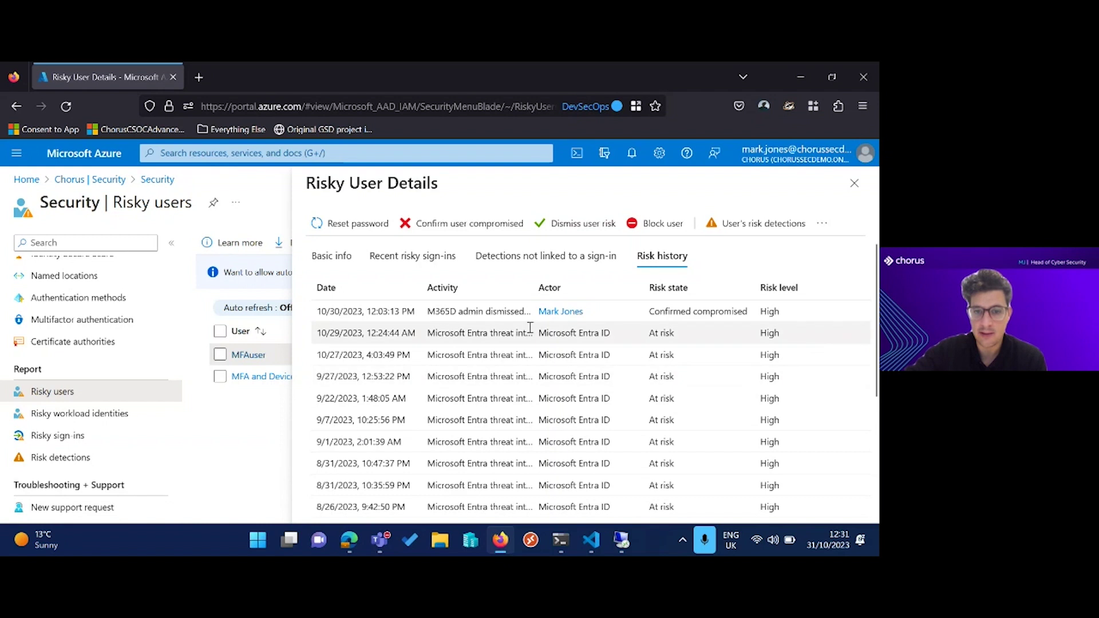
left_click_drag(534, 287, 604, 289)
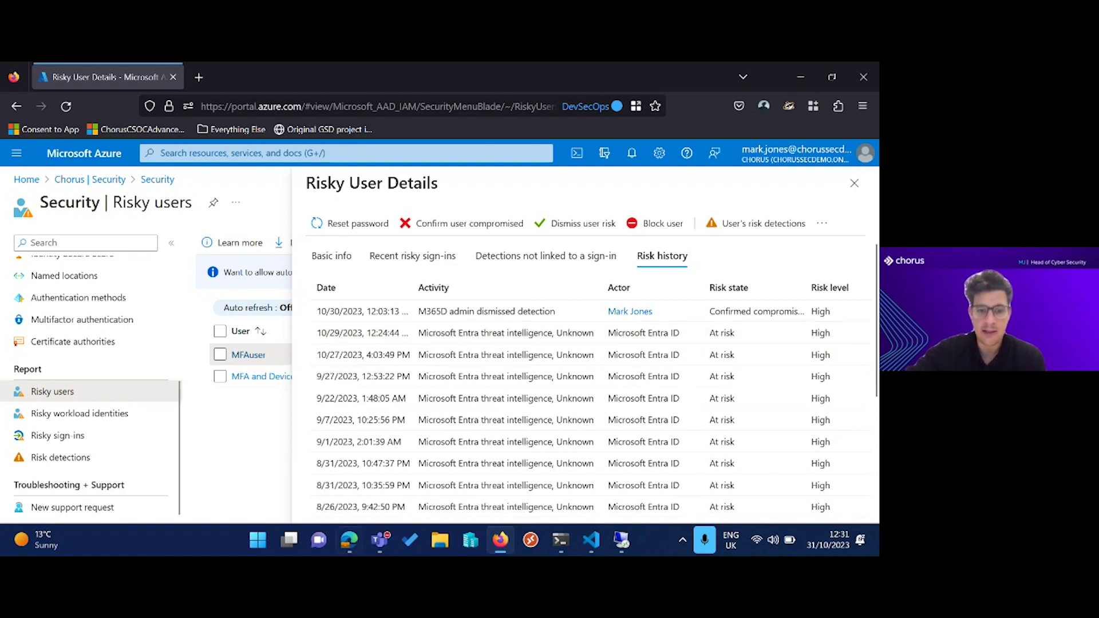
left_click(349, 539)
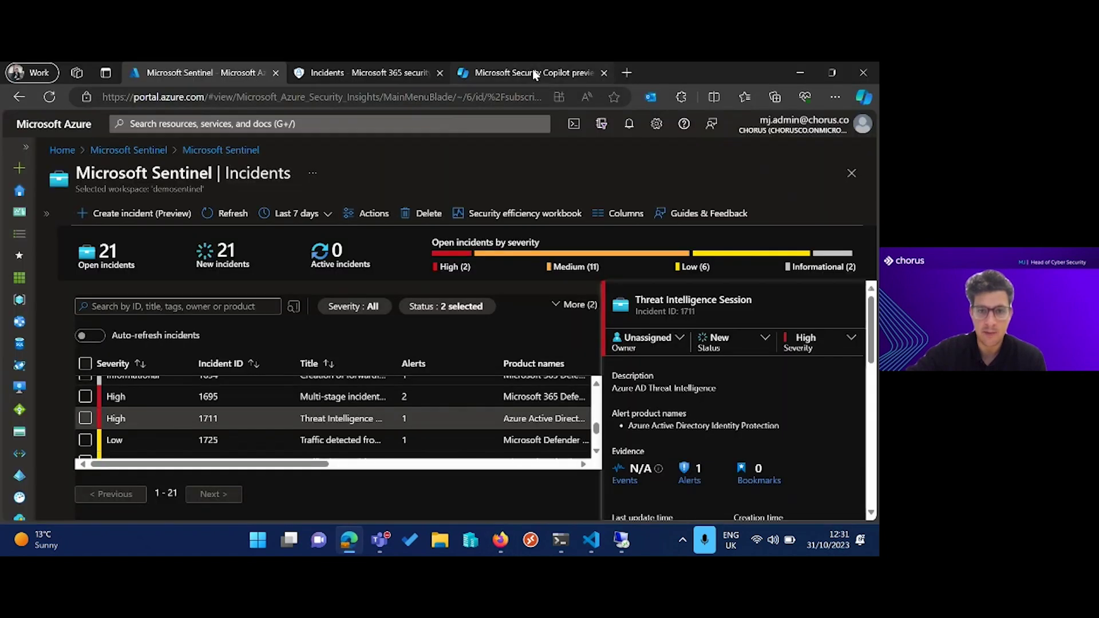
left_click(526, 72)
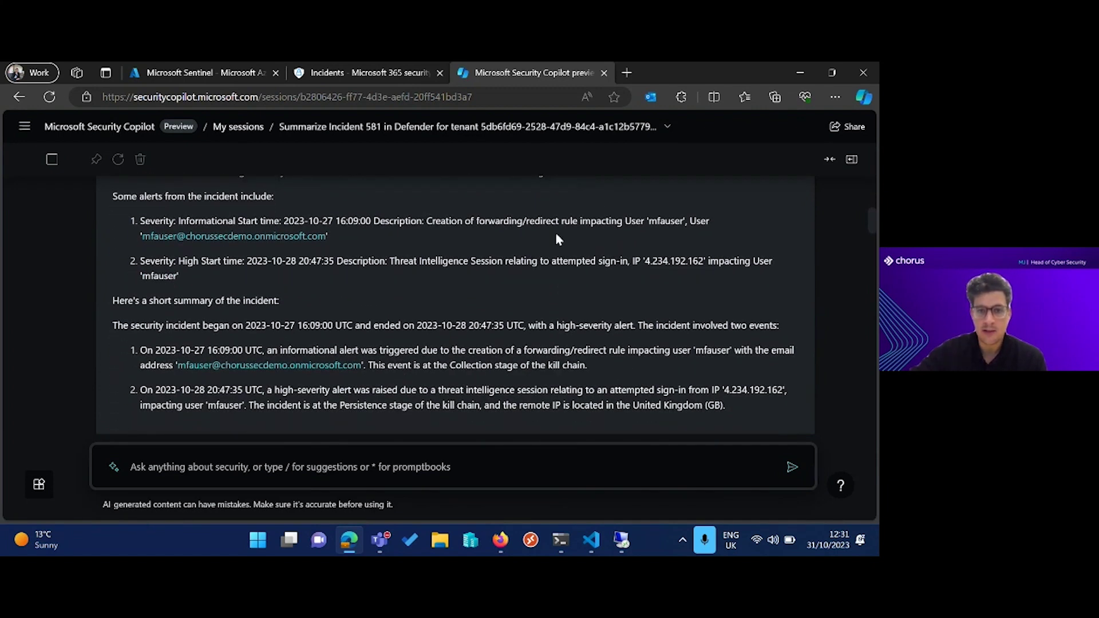
left_click_drag(443, 236, 553, 223)
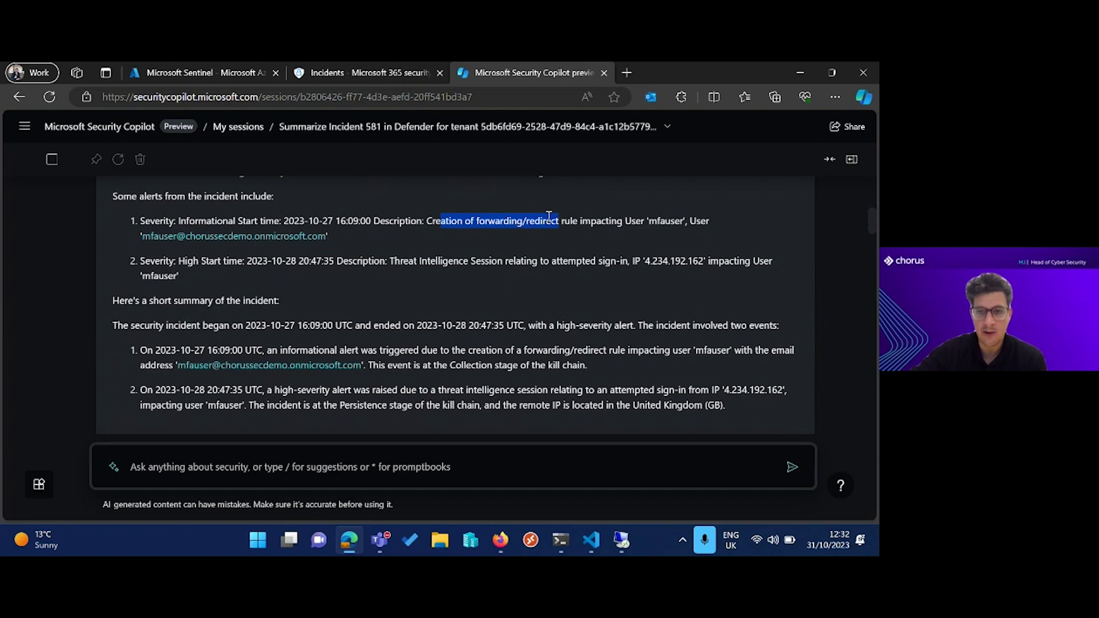
left_click(494, 247)
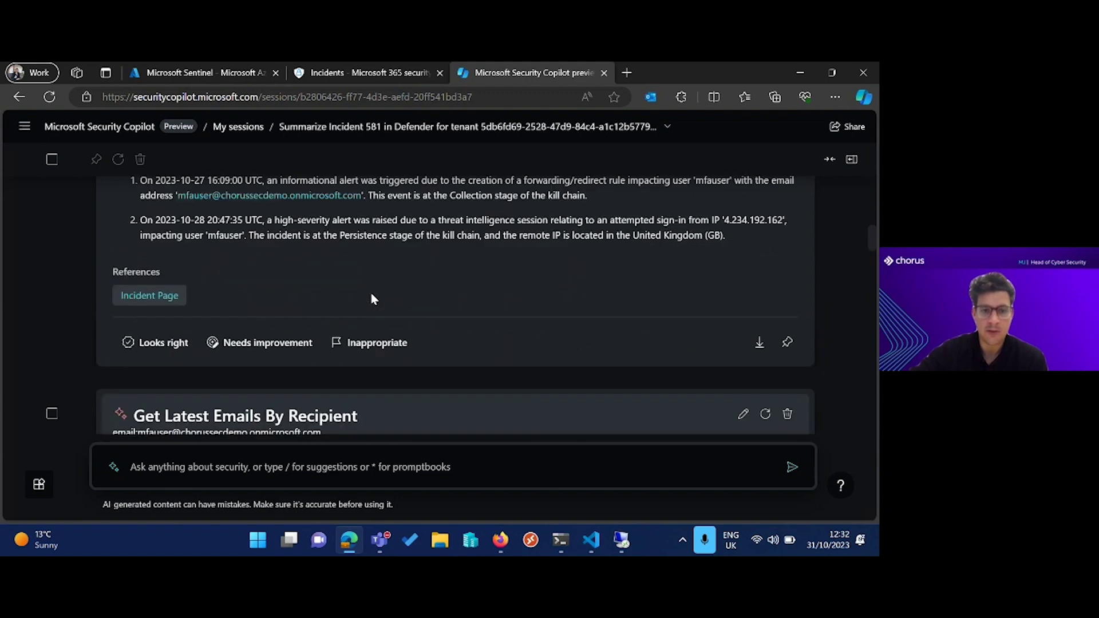
scroll(371, 298, "up", 3)
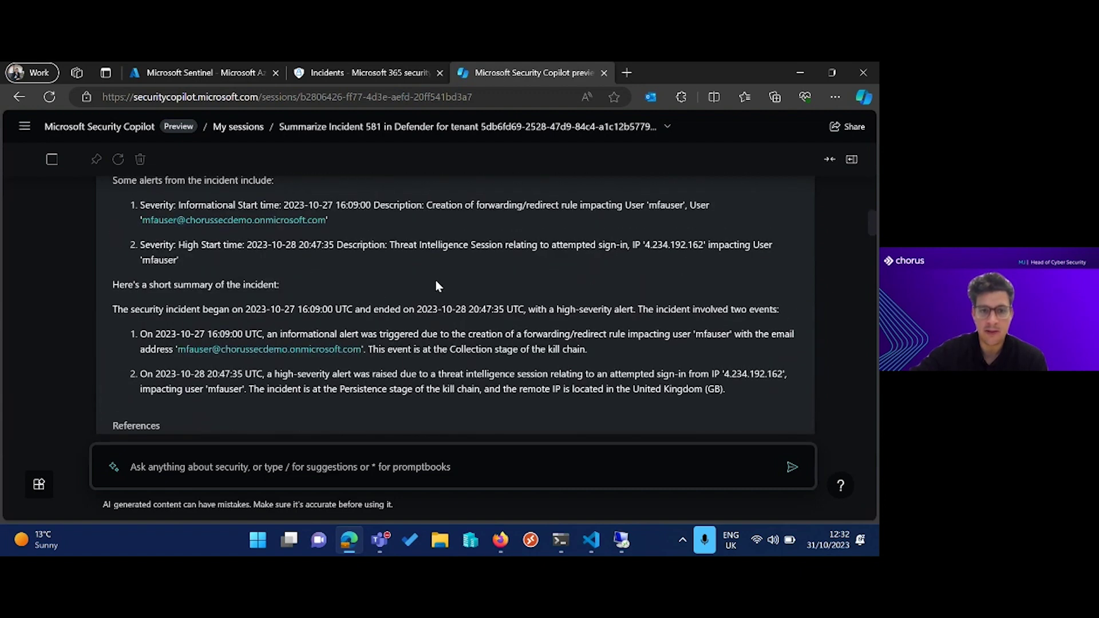
scroll(451, 291, "down", 4)
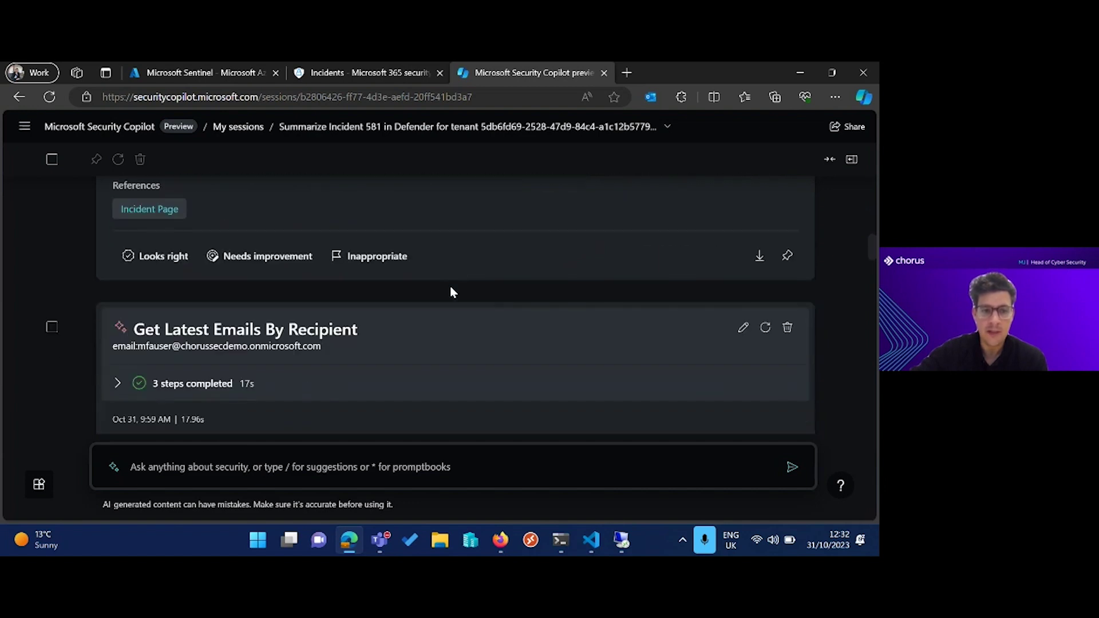
scroll(451, 292, "down", 2)
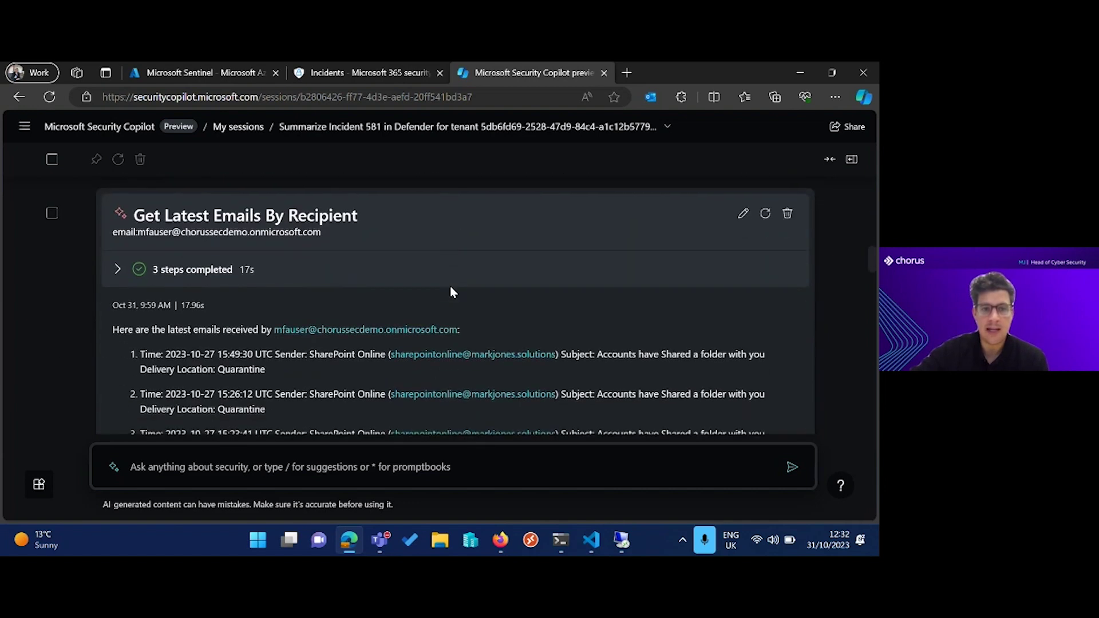
scroll(451, 292, "down", 1)
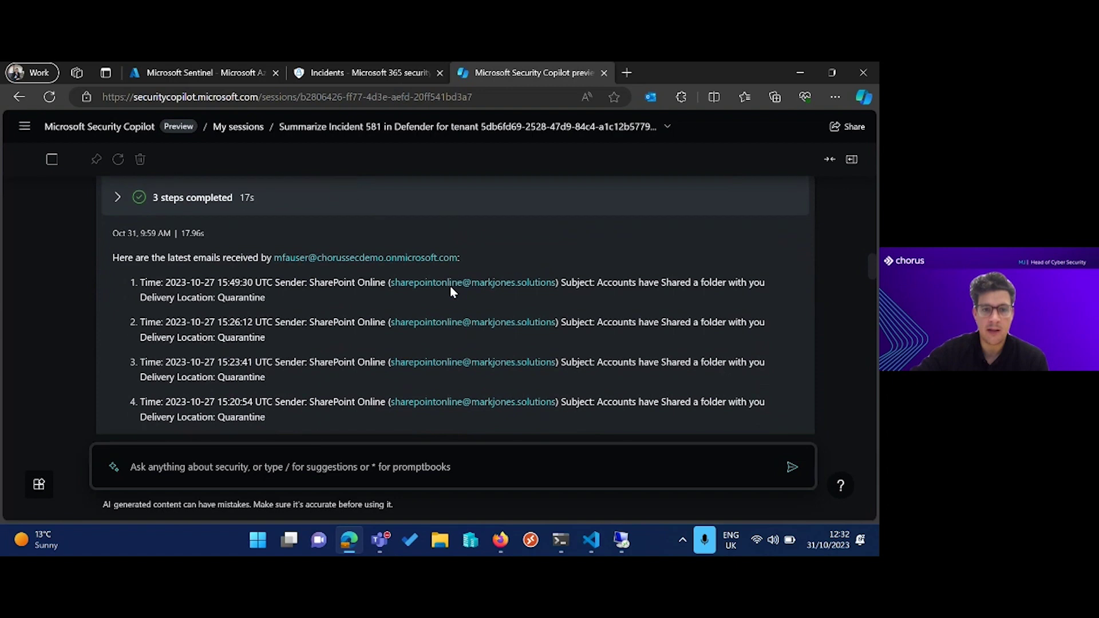
scroll(451, 287, "down", 2)
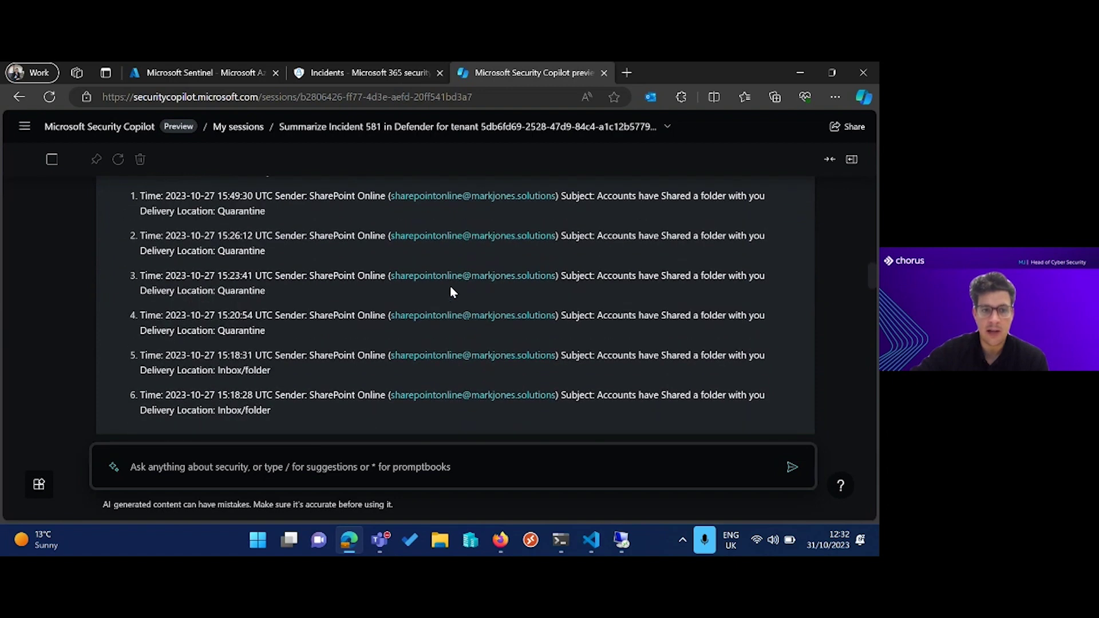
scroll(450, 292, "down", 1)
scroll(450, 292, "up", 2)
scroll(450, 292, "down", 2)
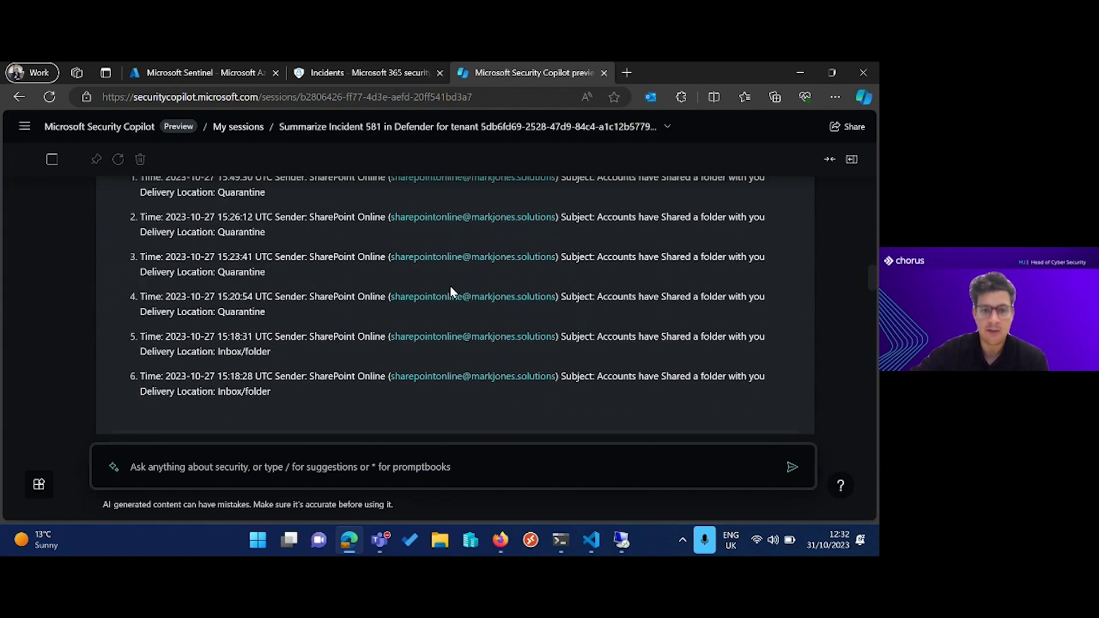
scroll(449, 291, "up", 1)
scroll(590, 247, "down", 2)
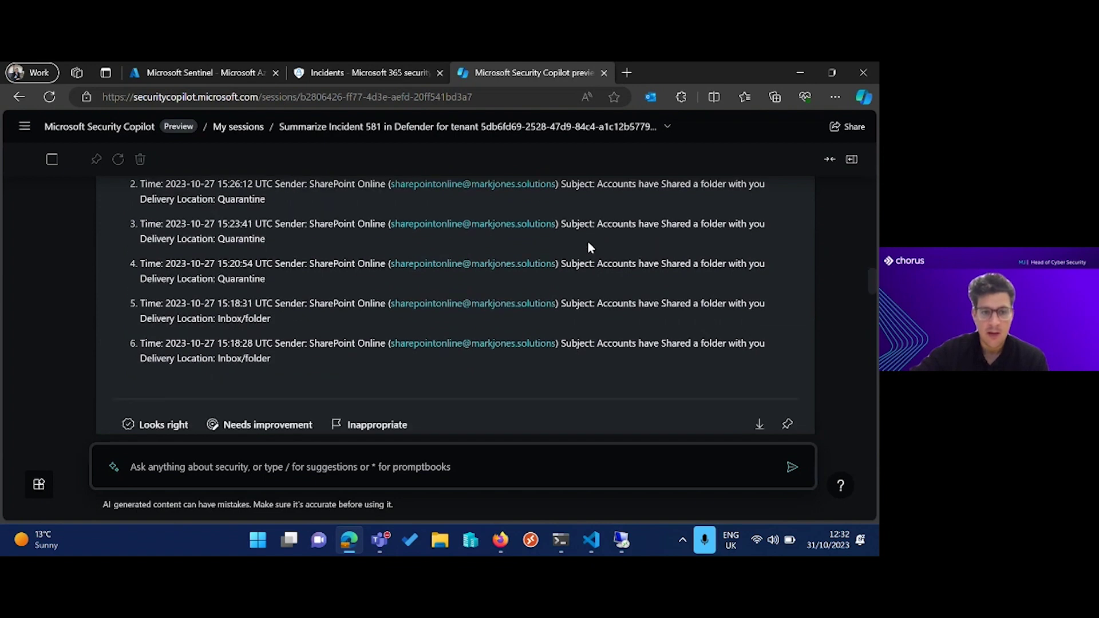
left_click_drag(279, 340, 197, 365)
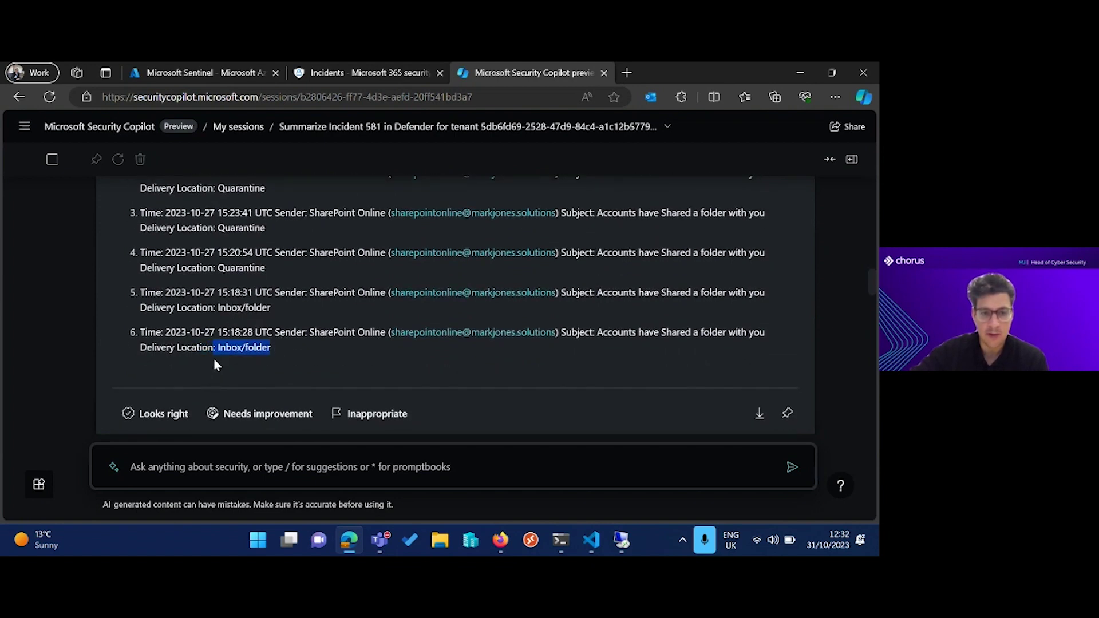
left_click(291, 273)
scroll(290, 274, "down", 1)
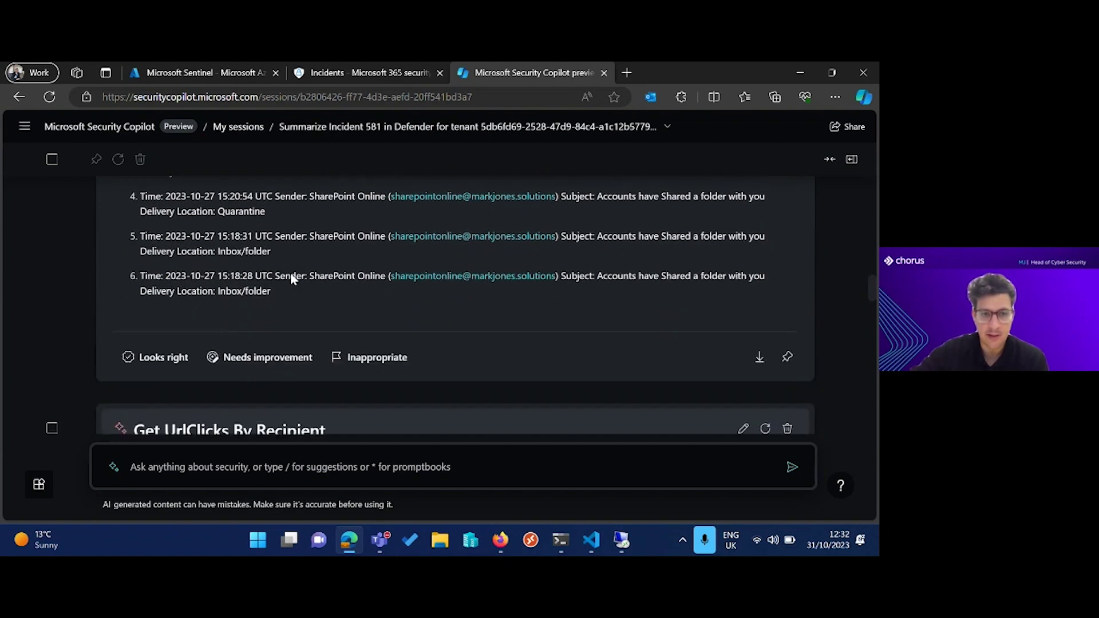
scroll(290, 273, "up", 3)
scroll(290, 273, "down", 1)
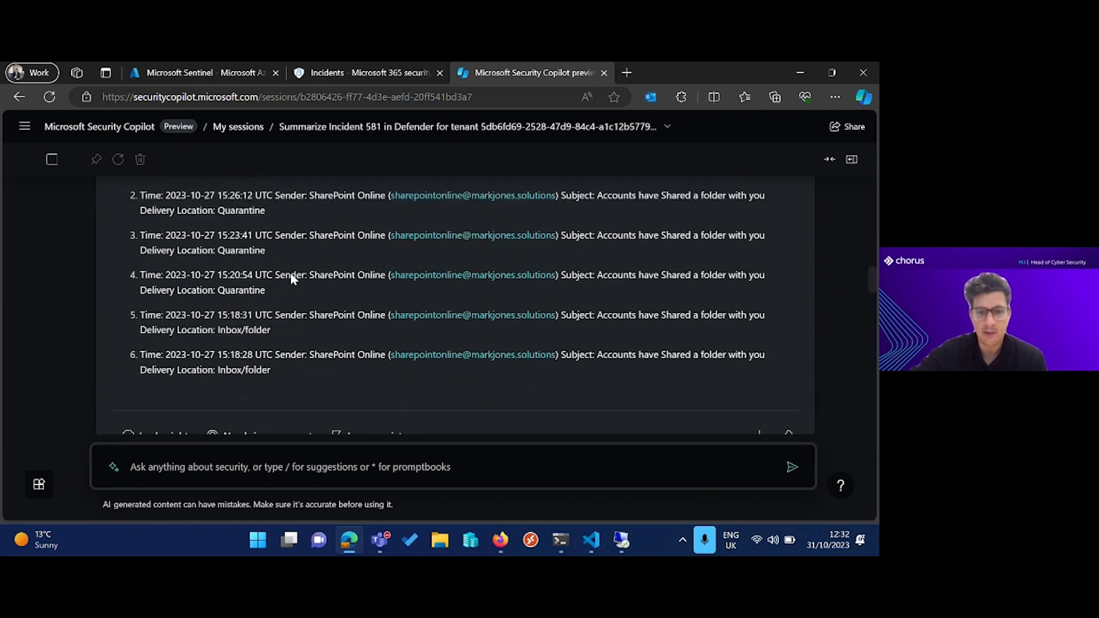
scroll(290, 273, "down", 3)
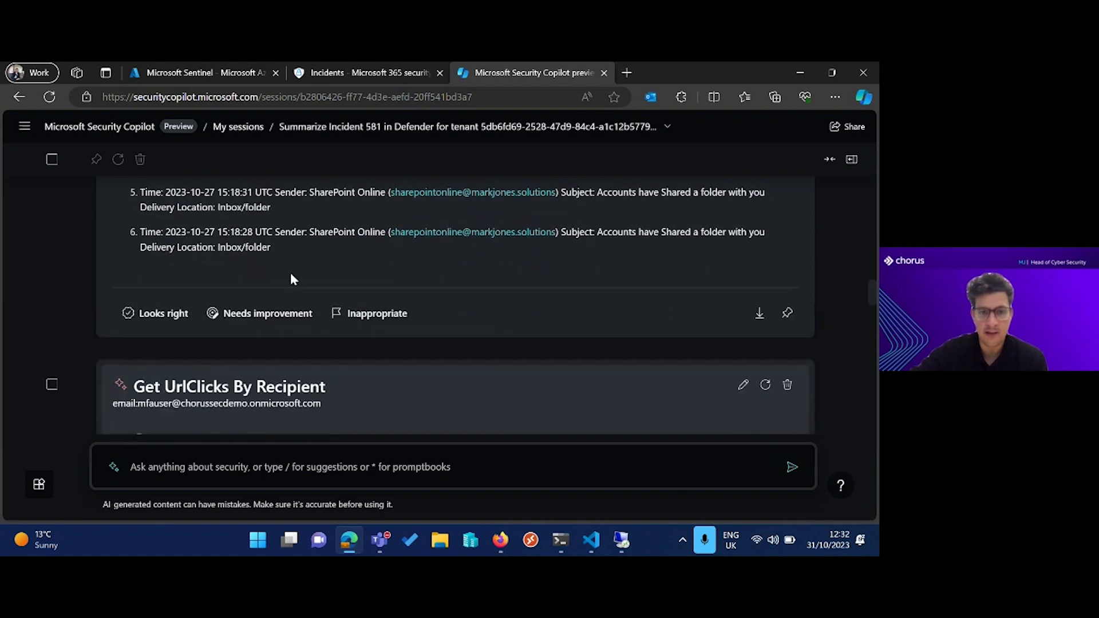
scroll(290, 275, "down", 2)
scroll(290, 274, "up", 1)
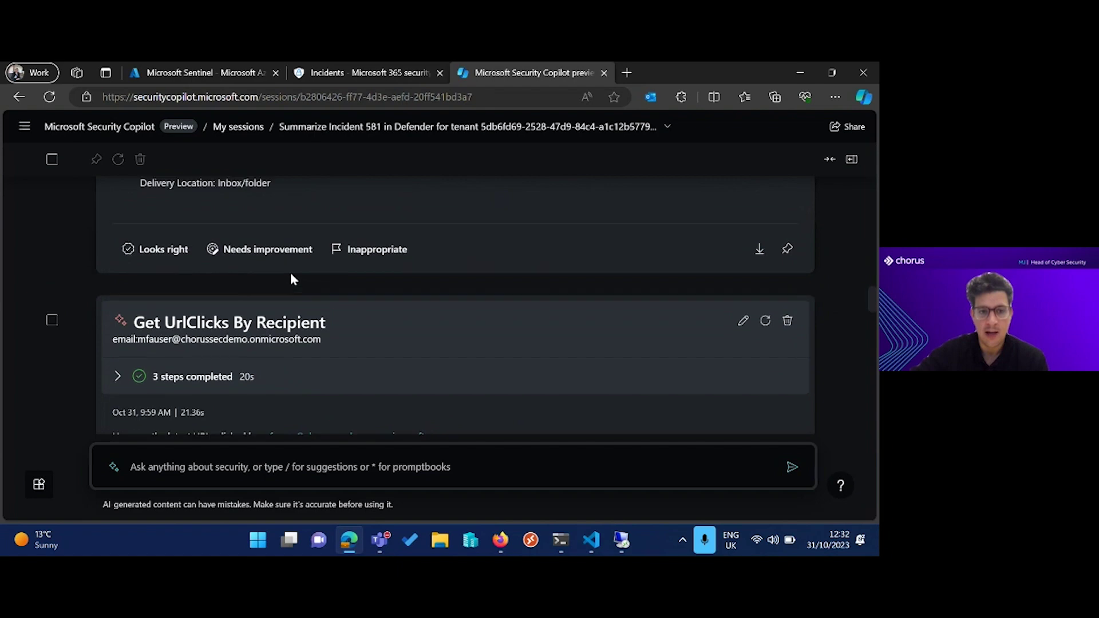
scroll(291, 275, "down", 1)
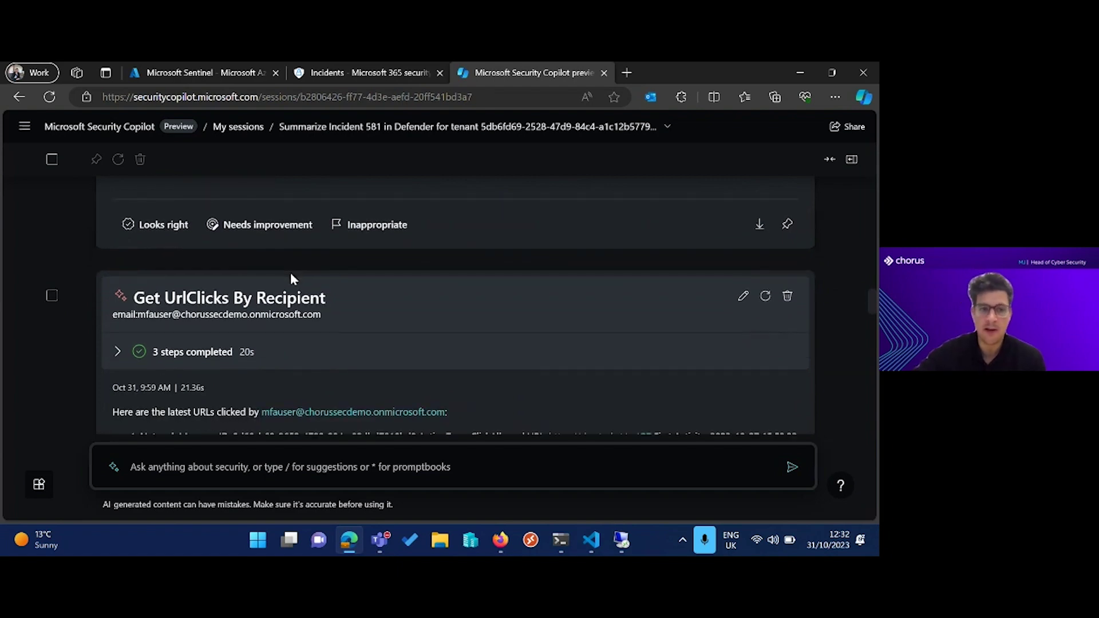
scroll(290, 276, "down", 2)
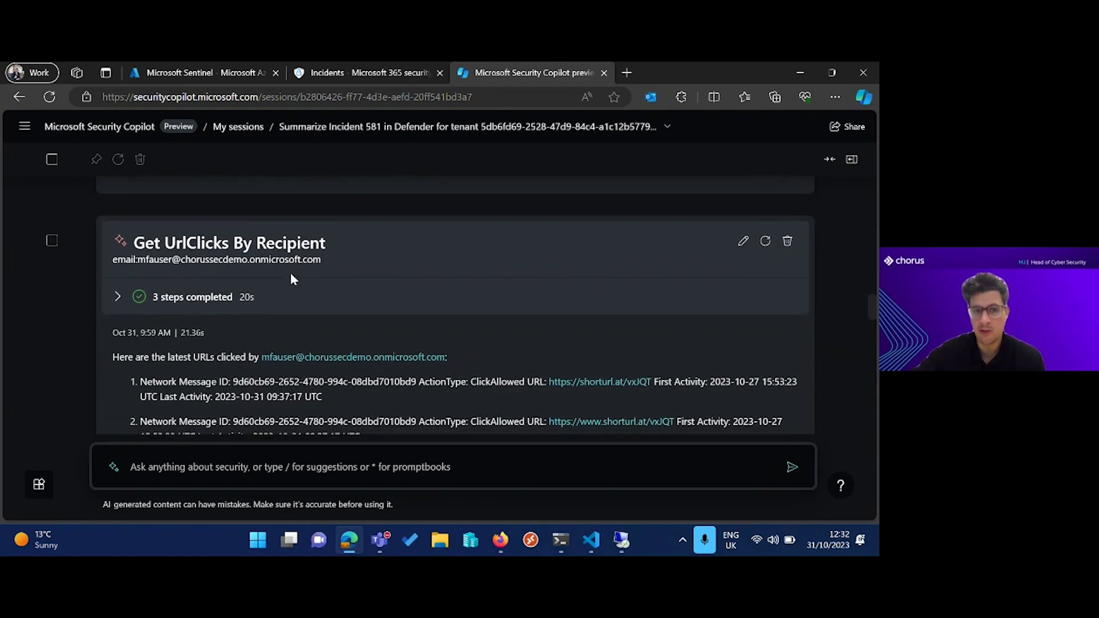
scroll(290, 278, "down", 3)
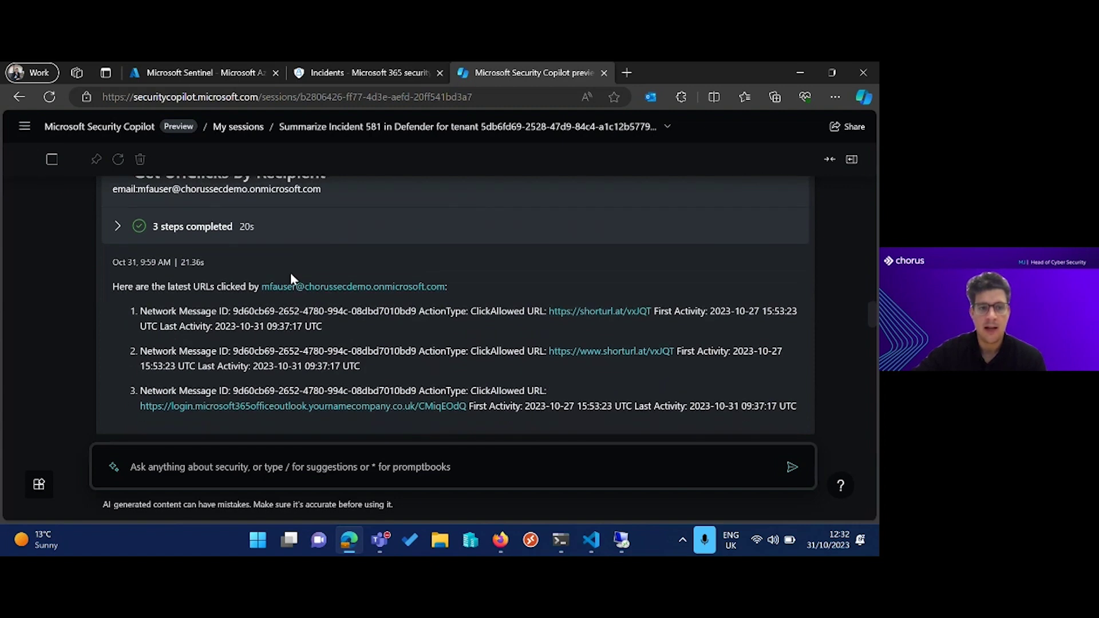
scroll(290, 273, "up", 2)
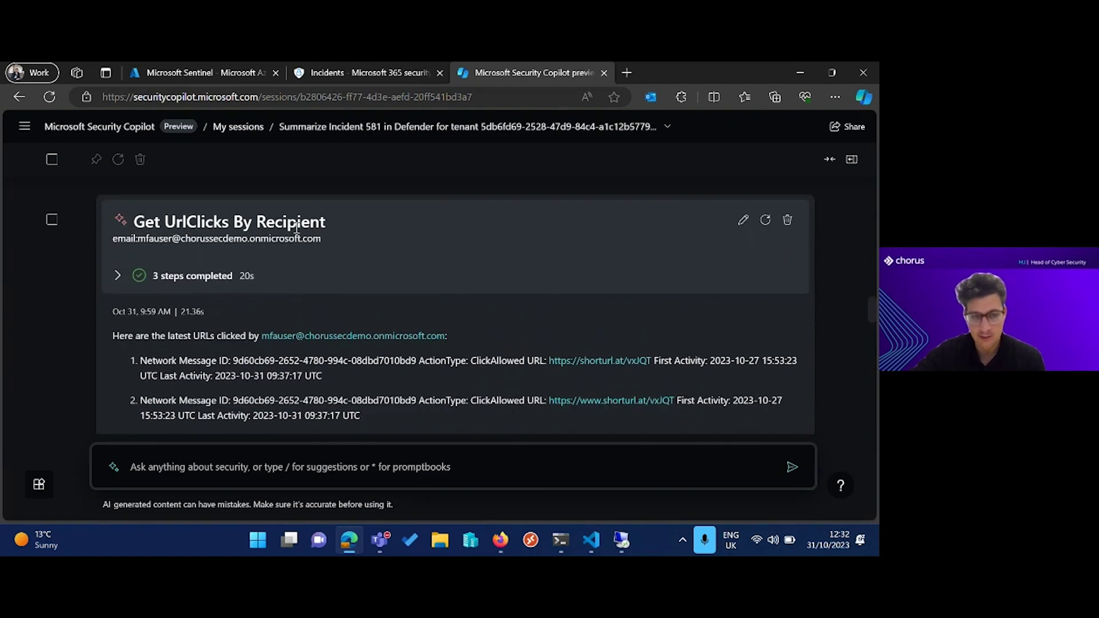
scroll(342, 229, "down", 4)
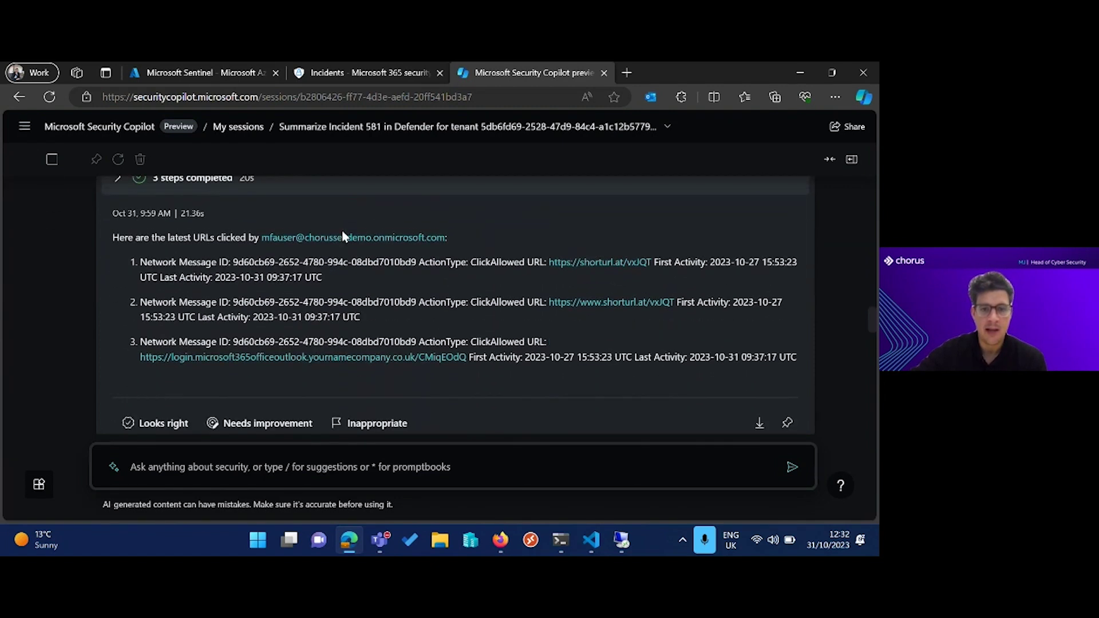
scroll(342, 232, "up", 1)
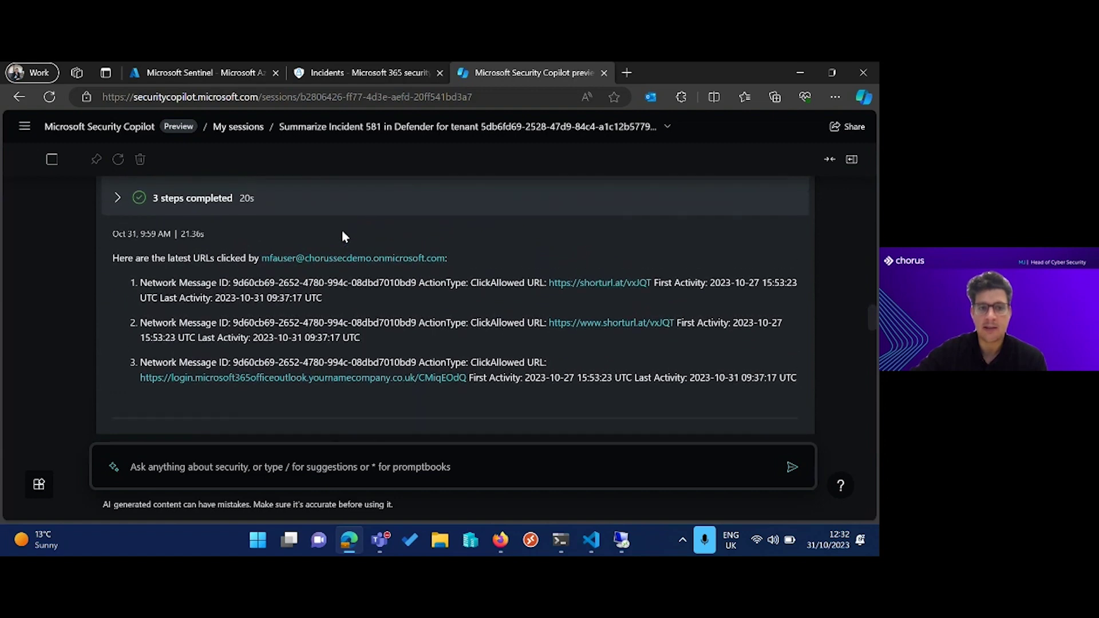
scroll(343, 235, "down", 1)
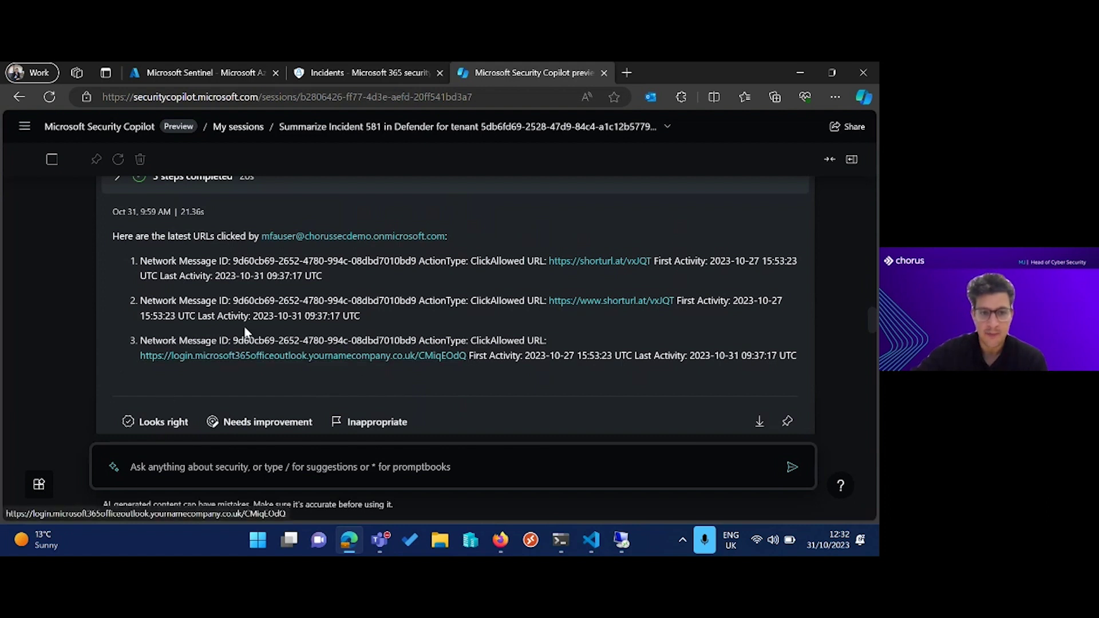
left_click_drag(235, 341, 416, 345)
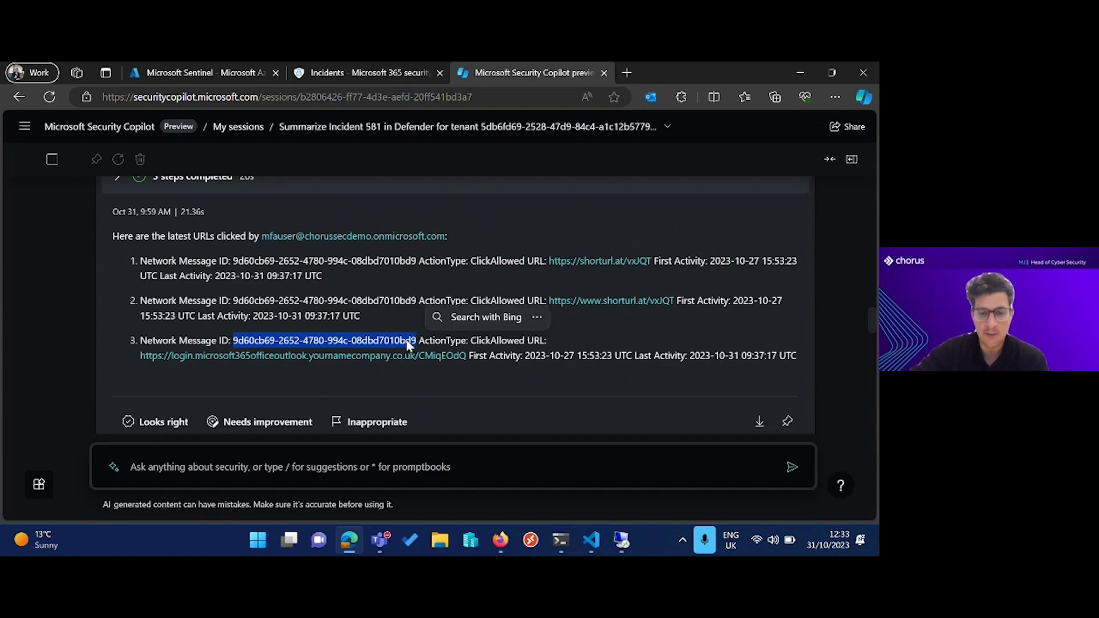
right_click(406, 342)
left_click(373, 327)
right_click(373, 324)
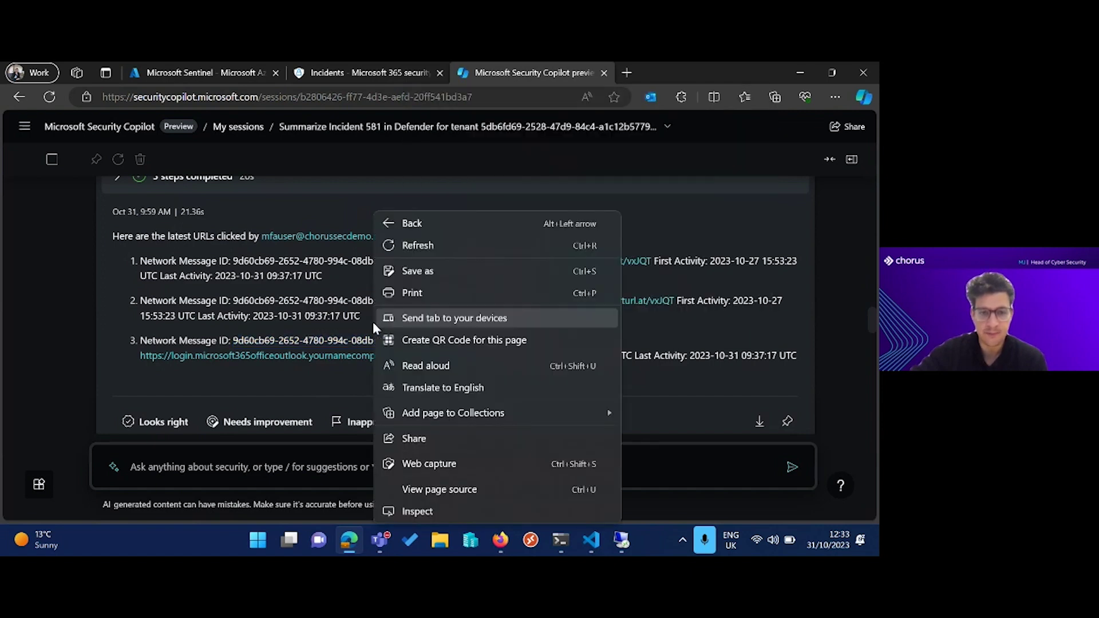
left_click(310, 313)
scroll(303, 310, "down", 2)
scroll(304, 311, "down", 4)
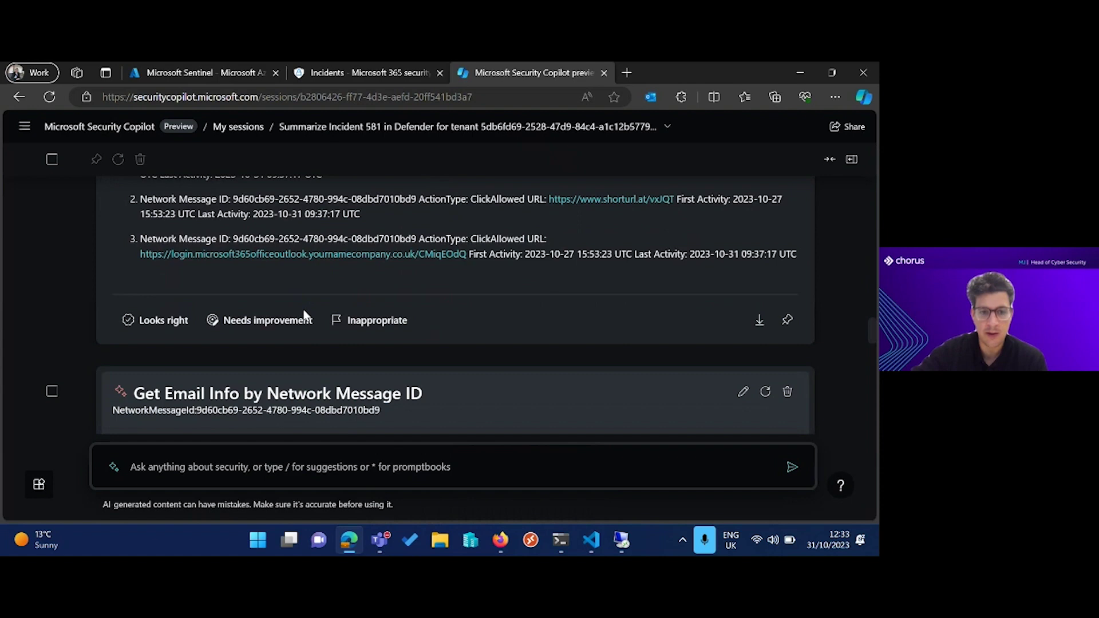
scroll(303, 314, "down", 2)
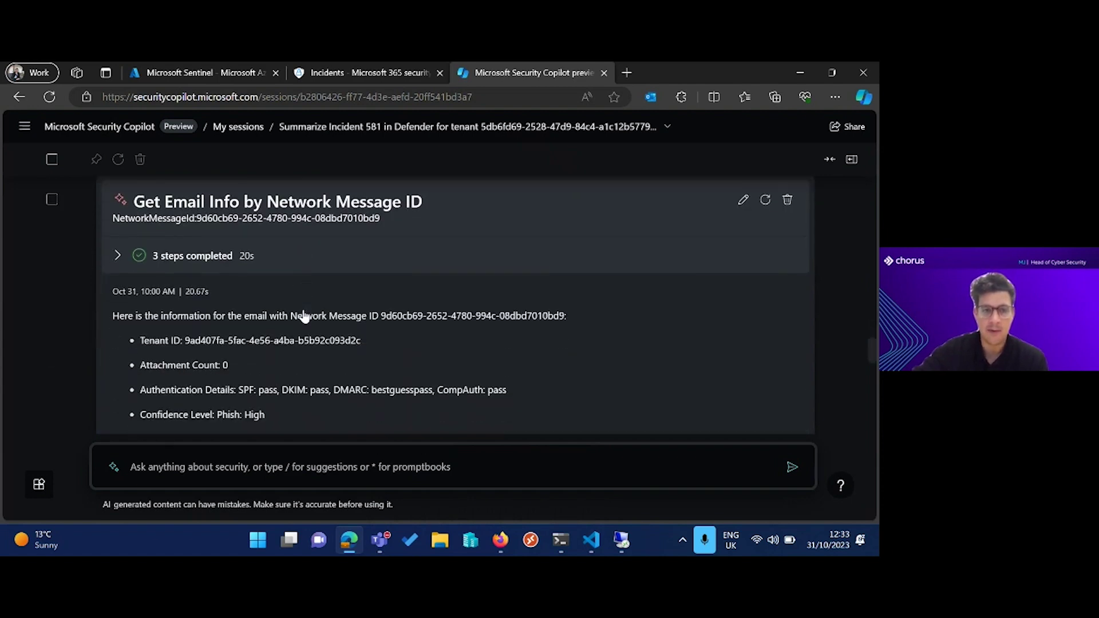
scroll(304, 311, "down", 4)
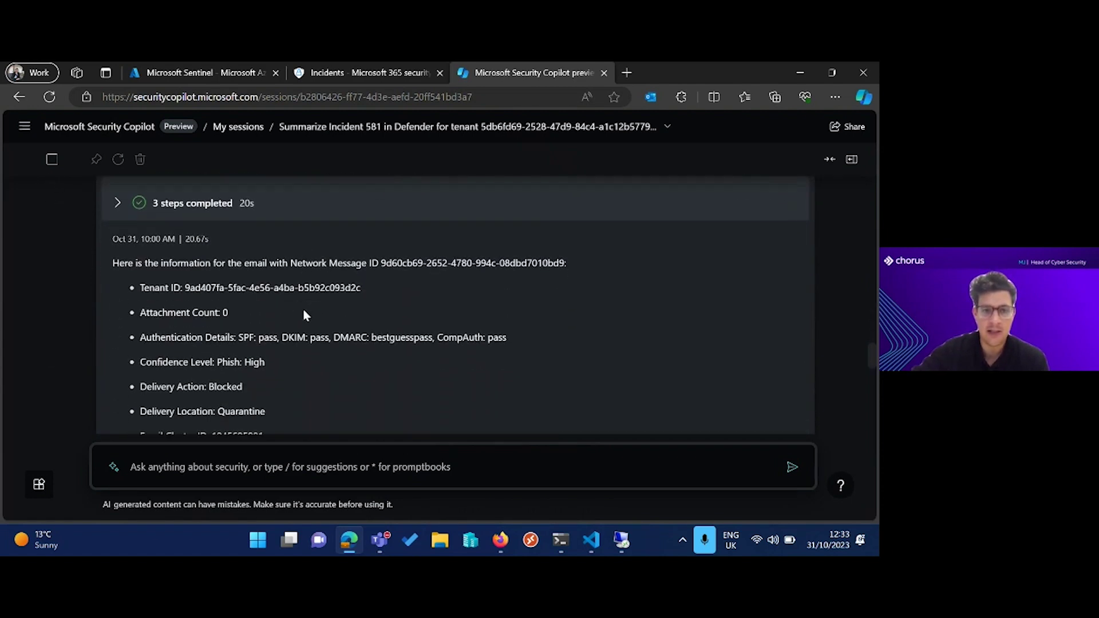
scroll(303, 317, "down", 5)
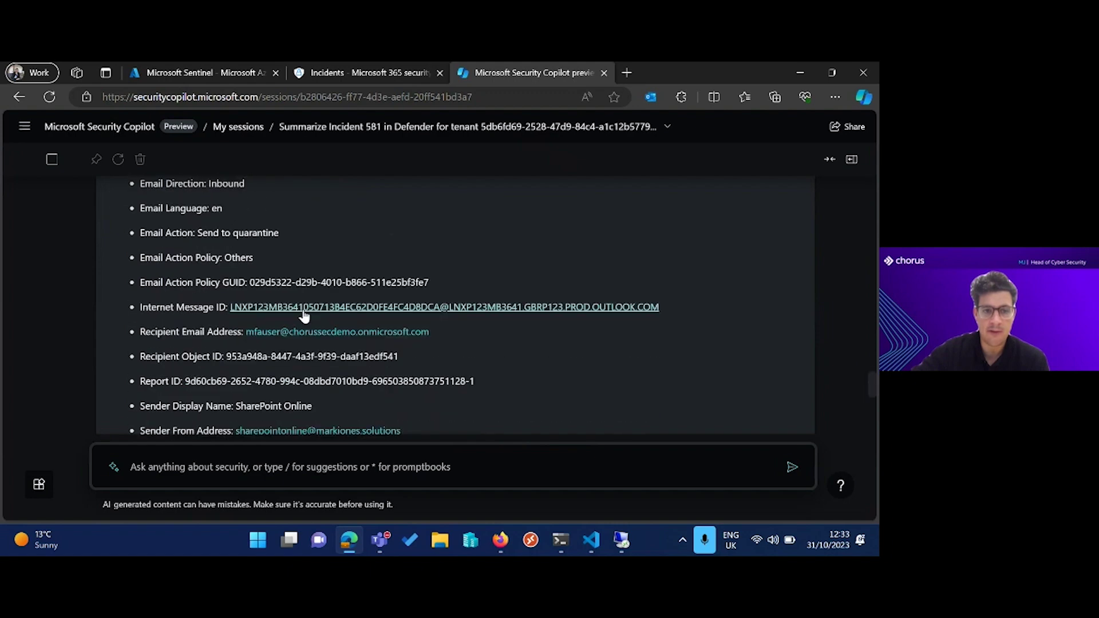
scroll(304, 315, "down", 2)
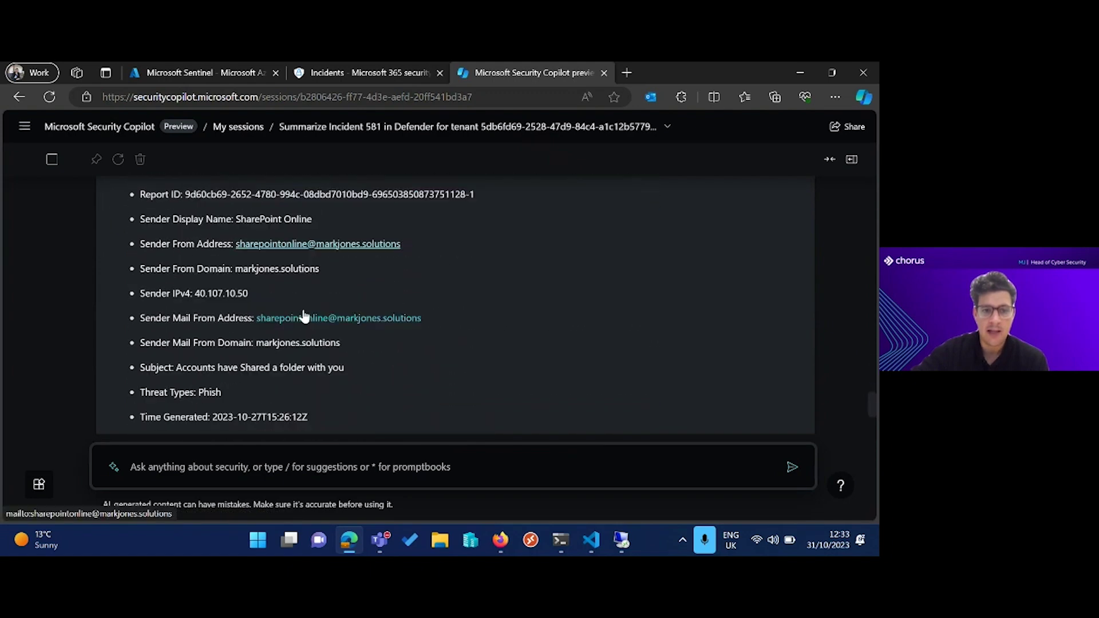
left_click_drag(222, 389, 190, 389)
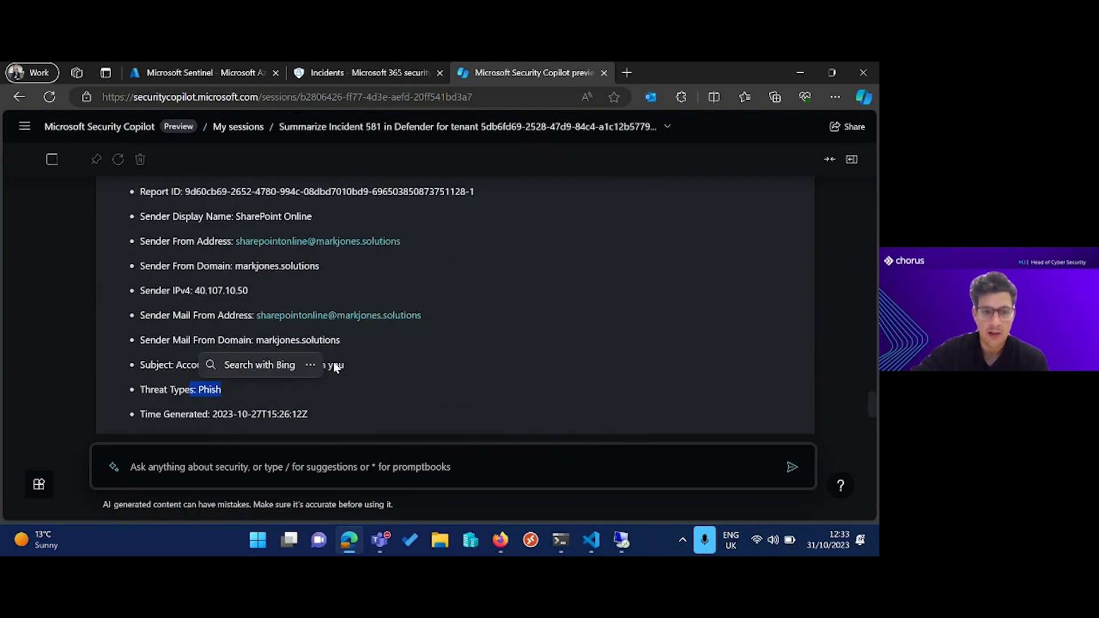
scroll(374, 382, "up", 1)
left_click(373, 393)
scroll(369, 389, "up", 2)
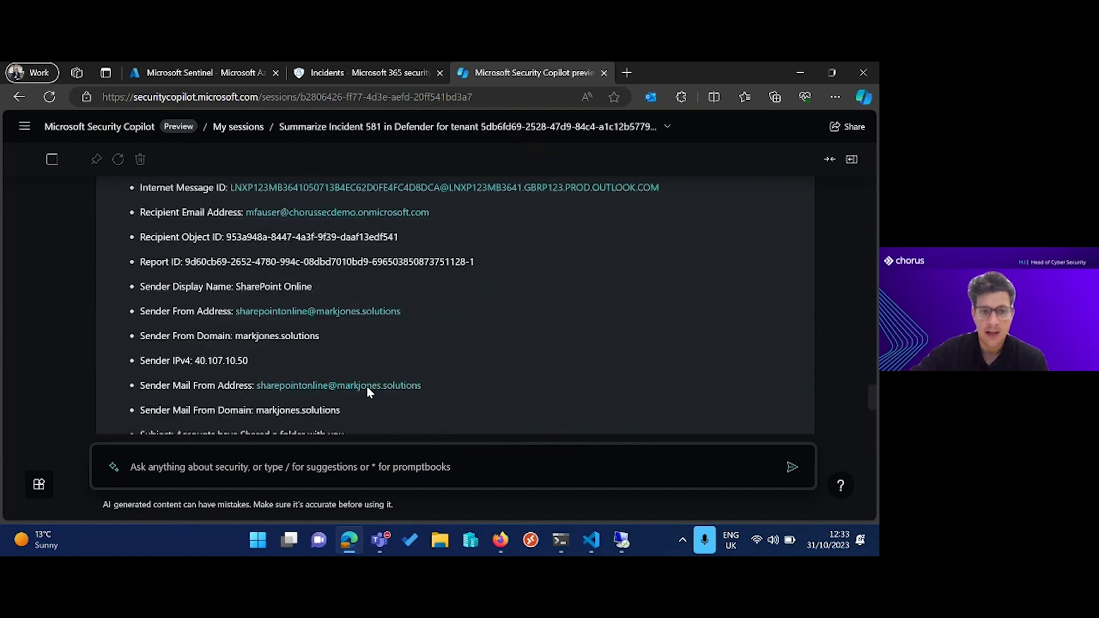
scroll(533, 306, "down", 1)
scroll(532, 305, "down", 4)
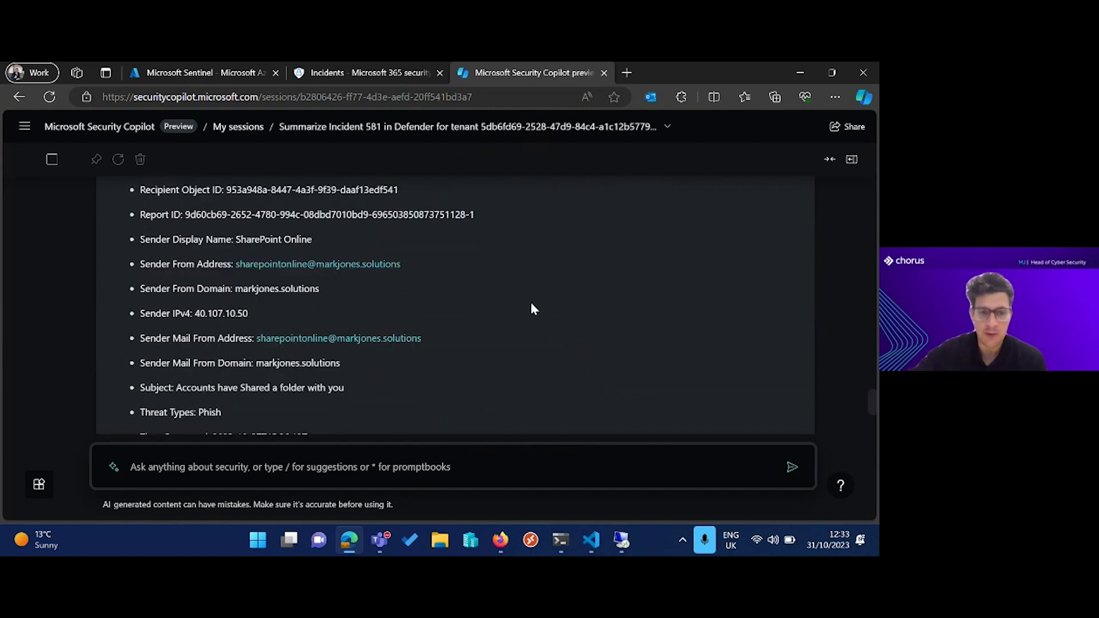
scroll(531, 309, "up", 2)
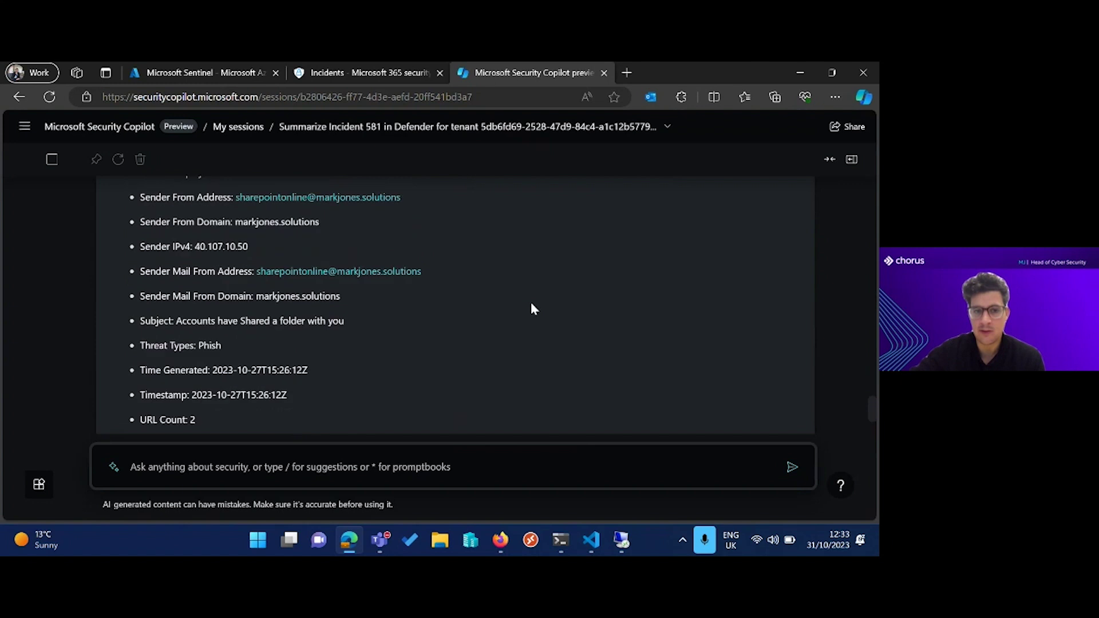
scroll(531, 309, "down", 1)
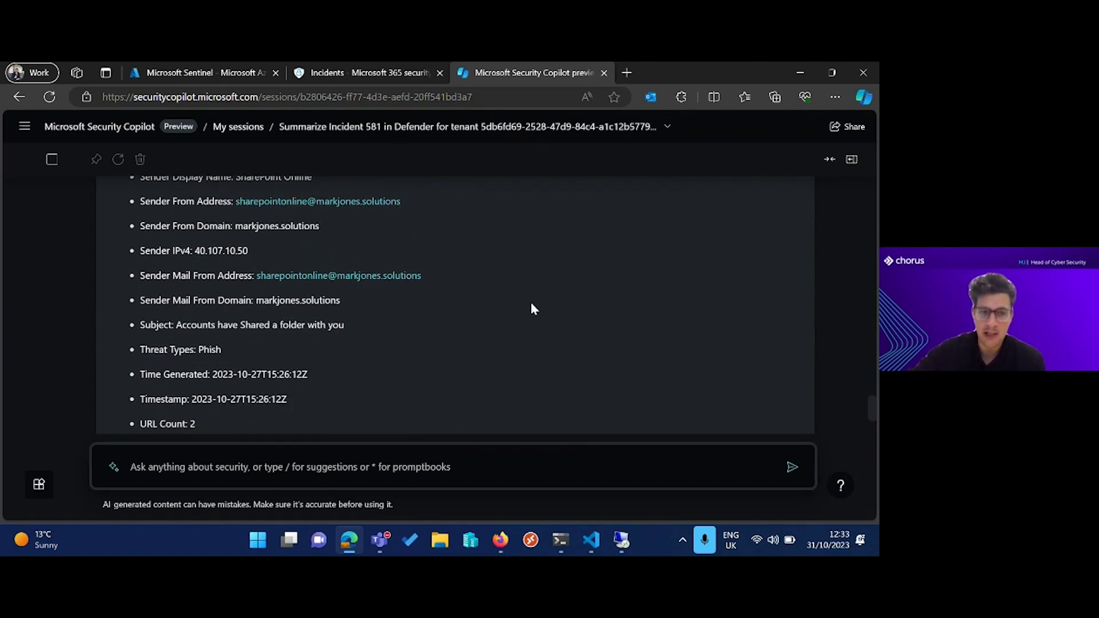
scroll(531, 309, "down", 3)
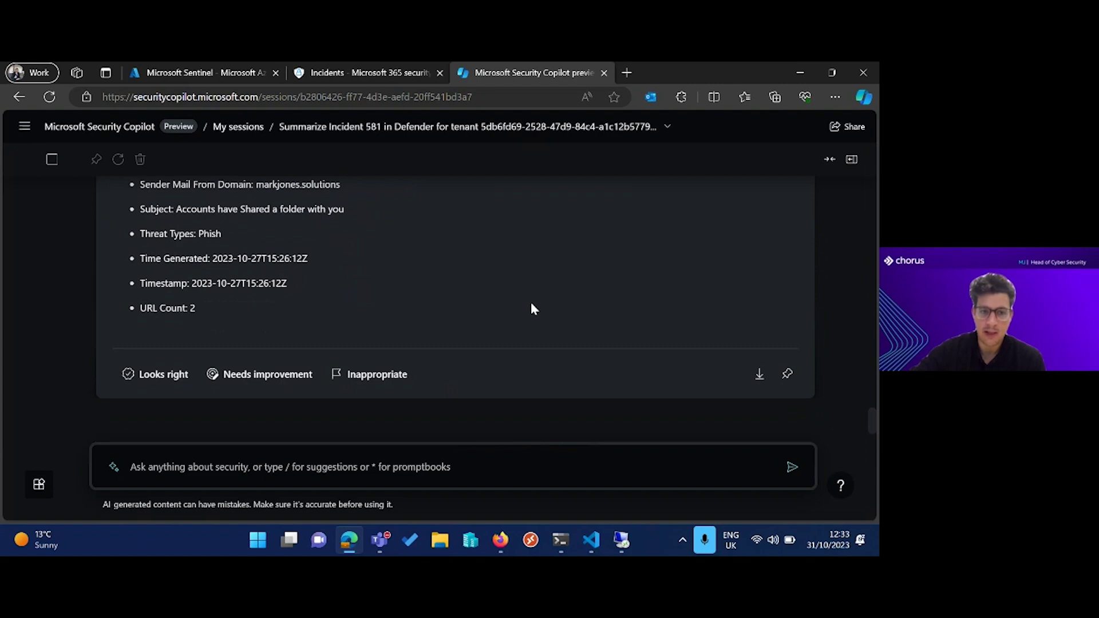